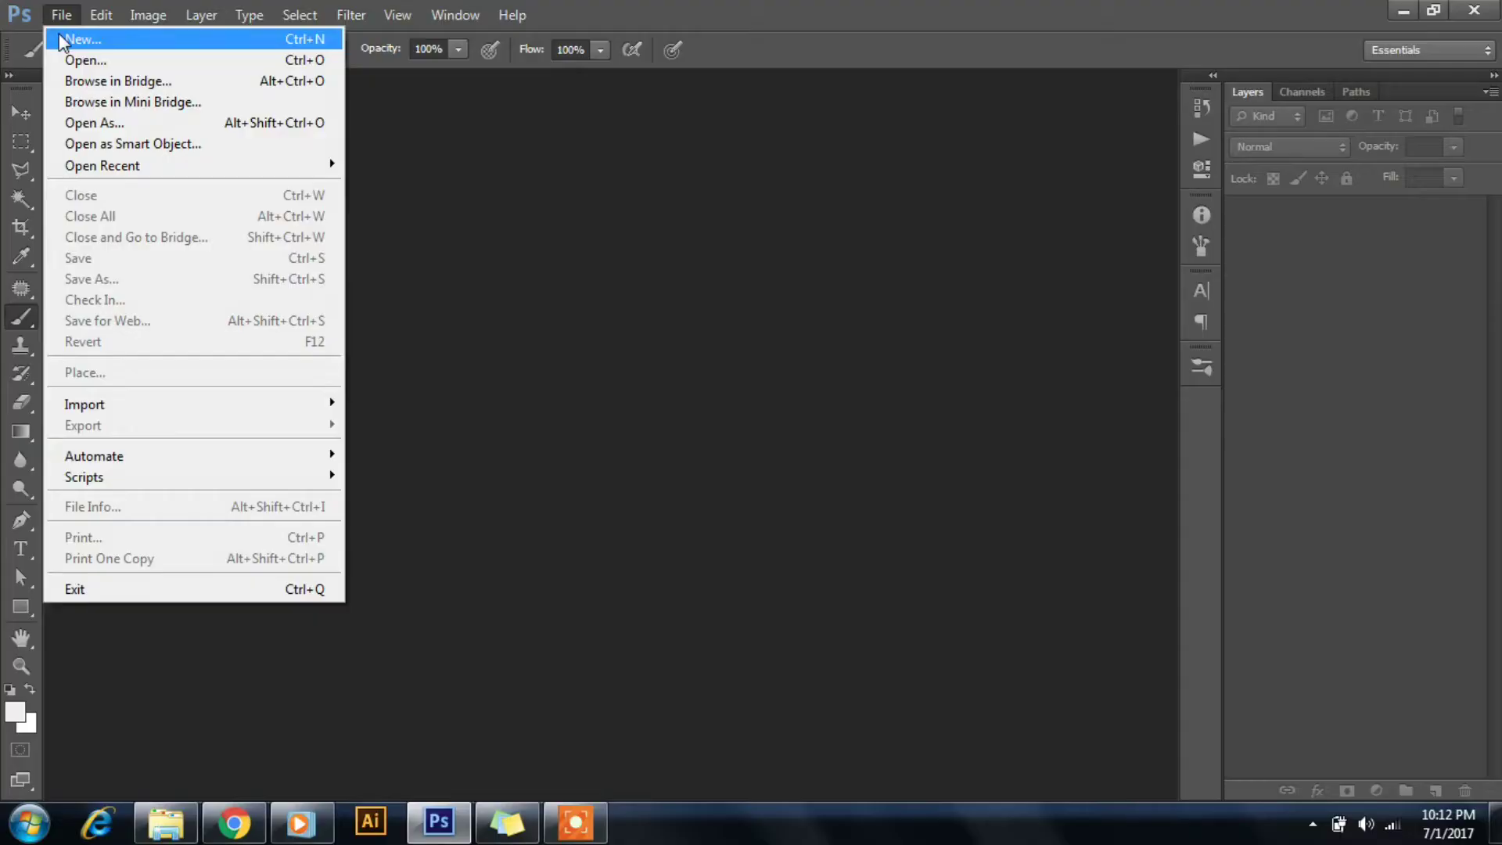
- Create a clipboard-sized white-background document and paste the iPhone back image in as Layer 1
click(61, 40)
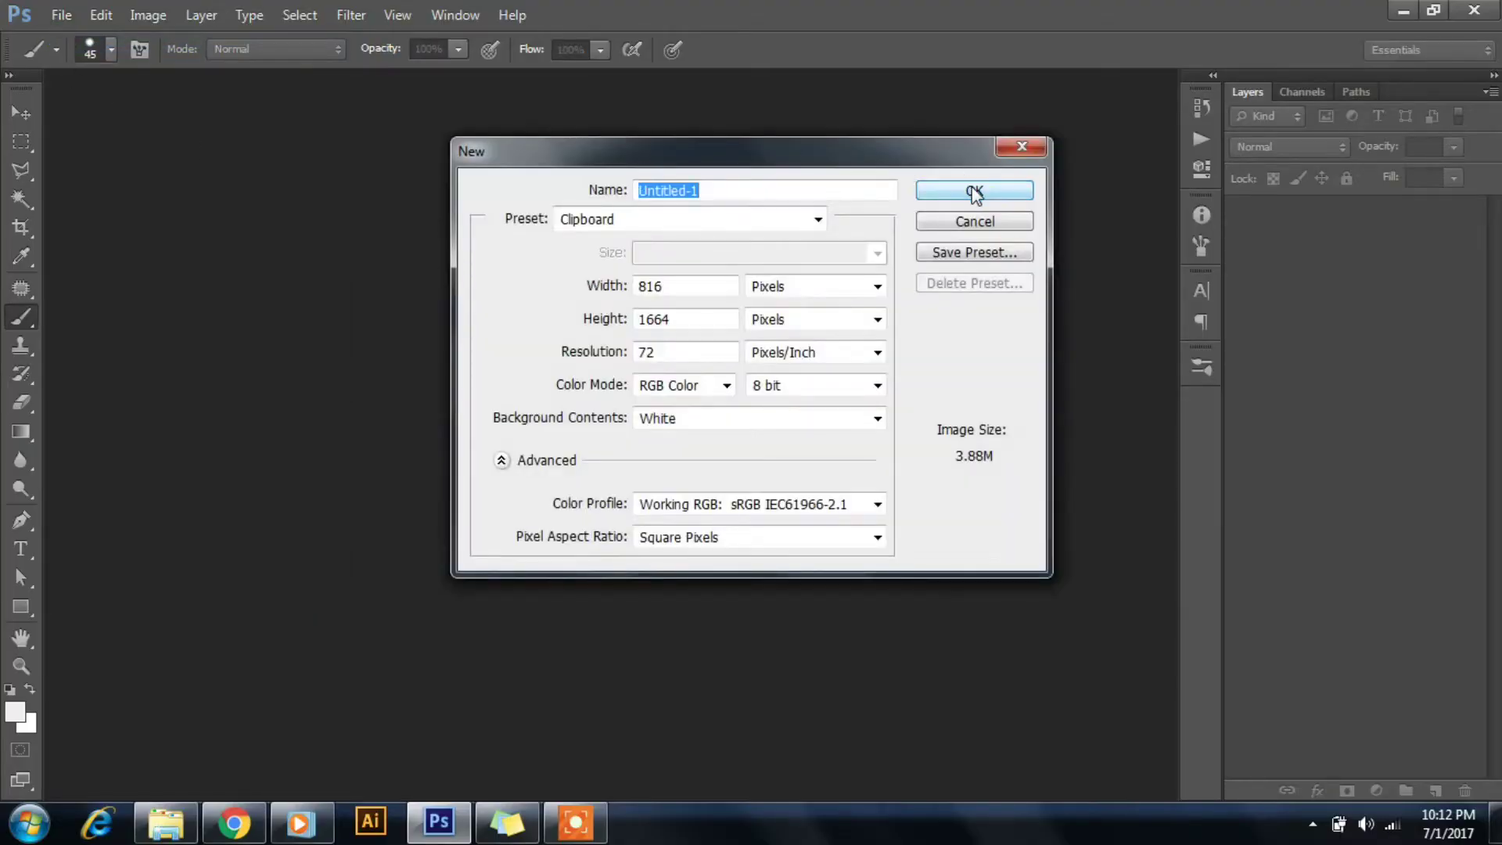
click(974, 192)
key(ctrl+v)
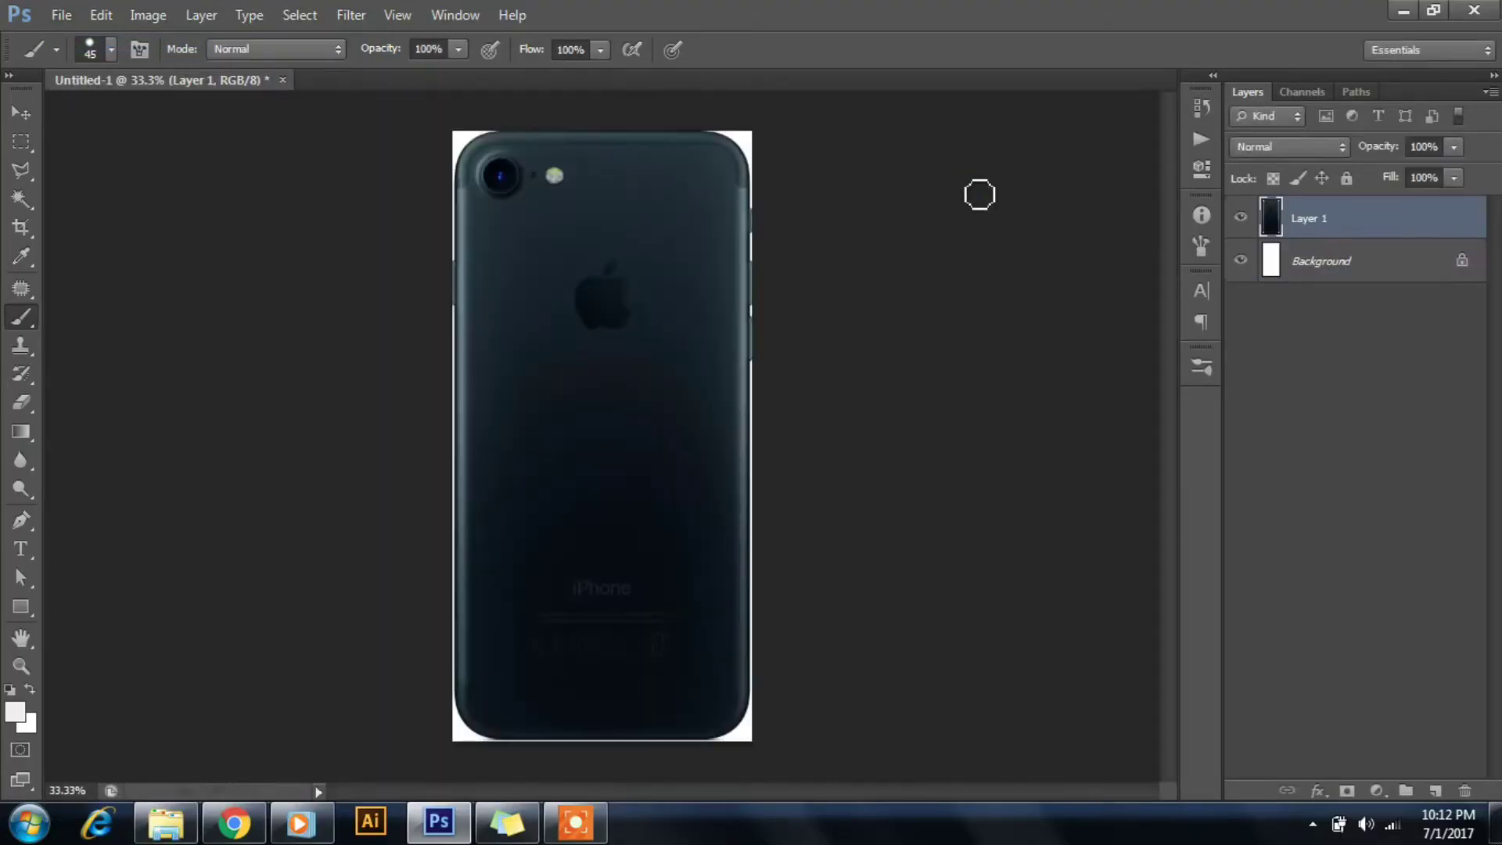
key(c)
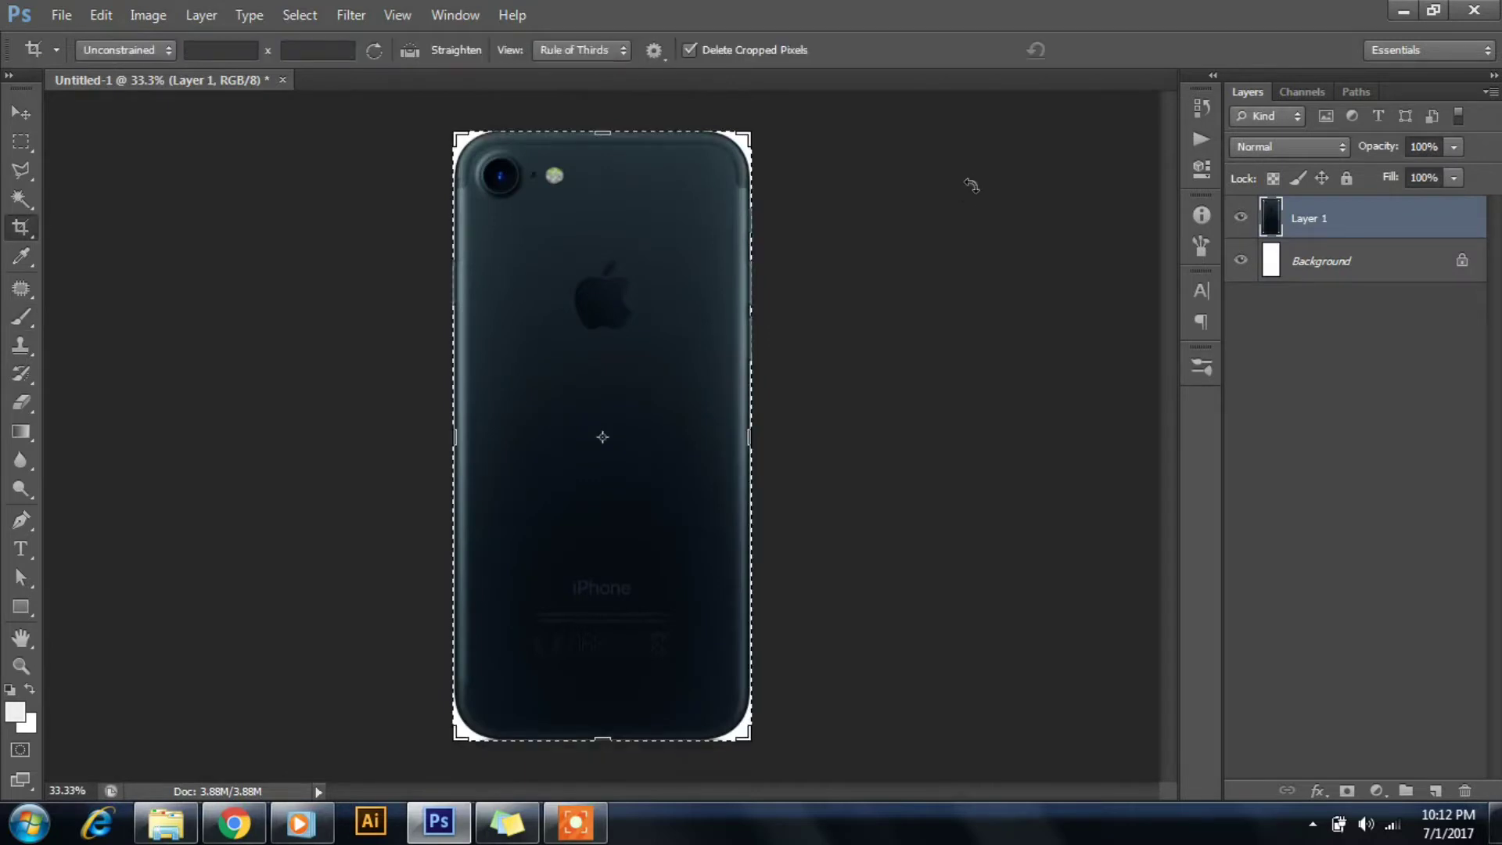
- Crop the canvas outward for a white margin around the phone and add an empty Layer 2
drag(753, 742, 802, 776)
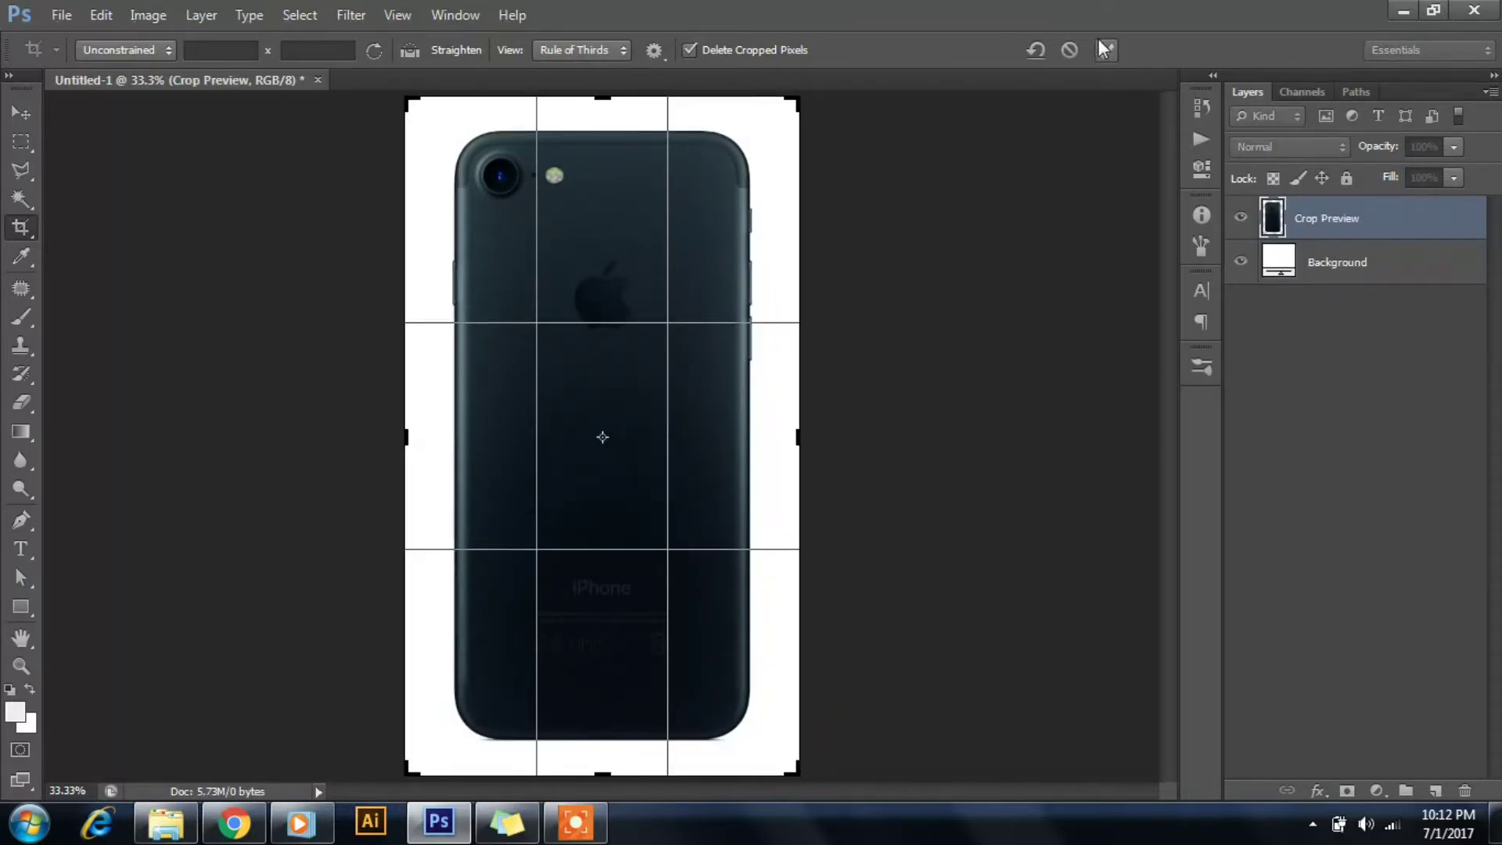
click(1105, 50)
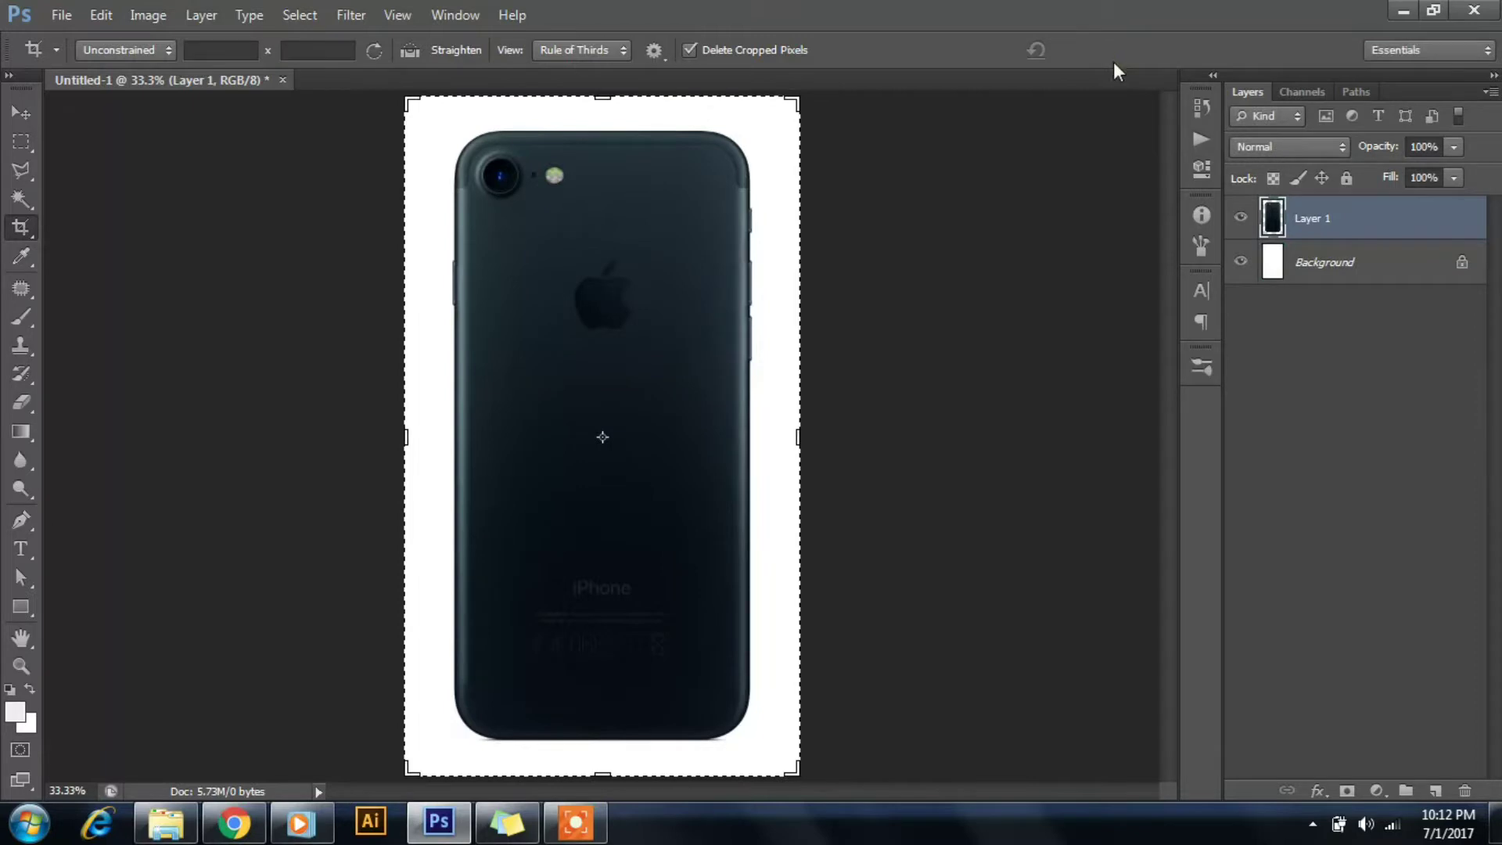
click(1435, 791)
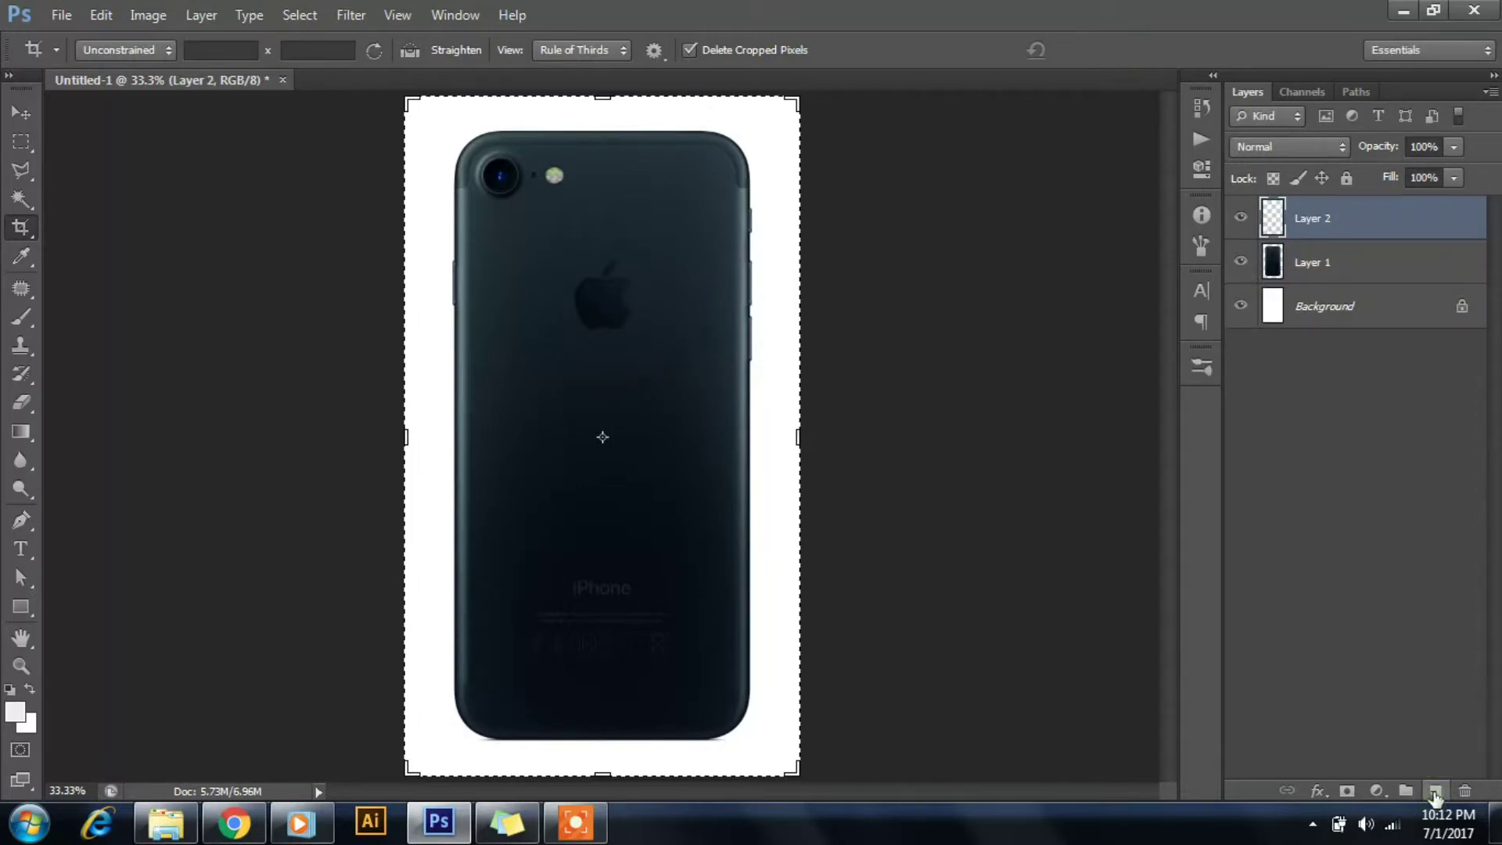
key(v)
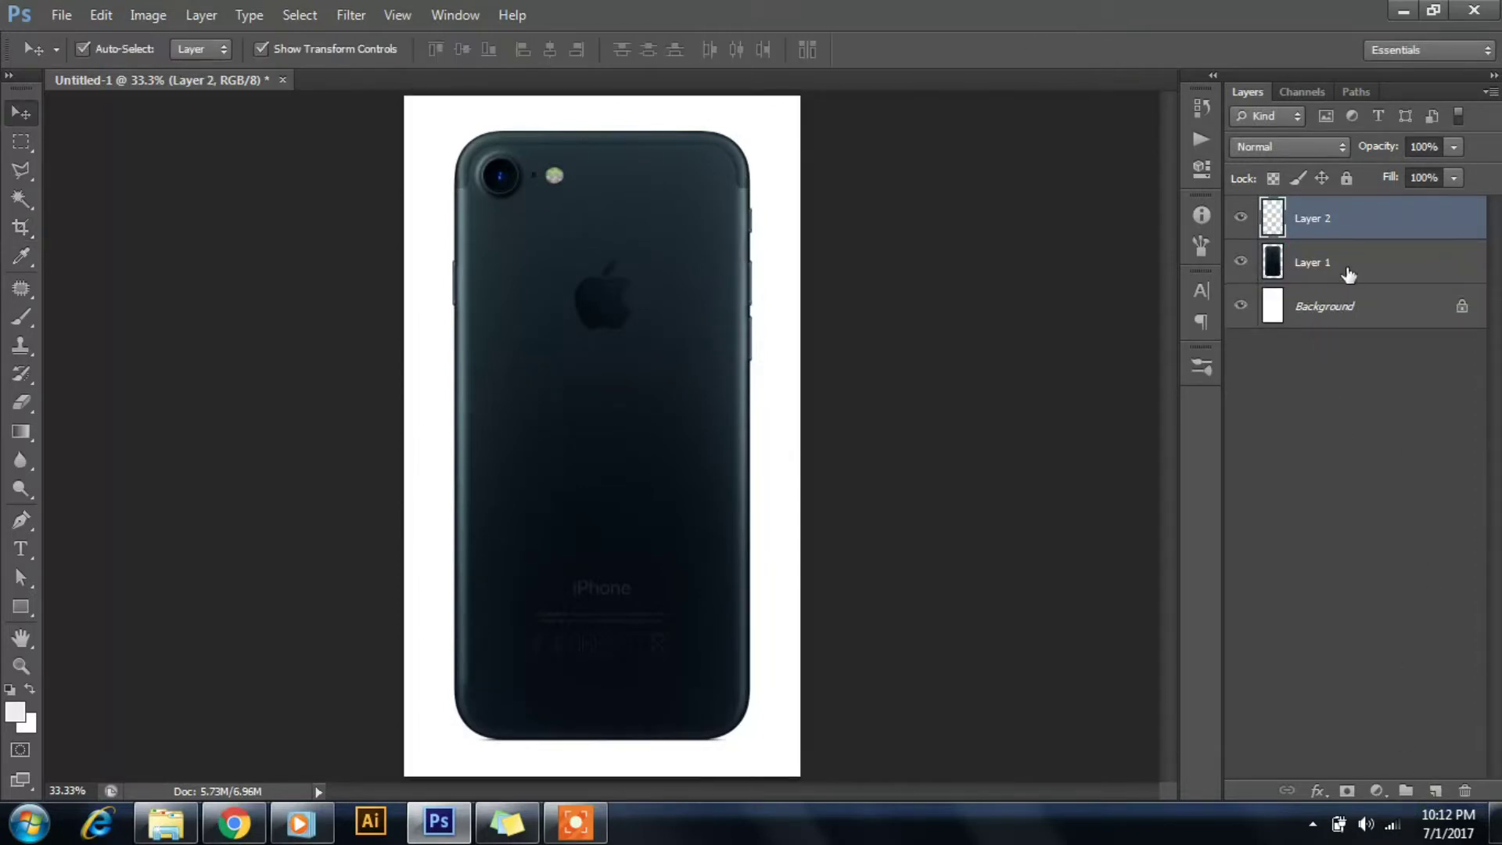
- Select the area around the phone by inverting Layer 1's outline and Magic-Wanding its rounded corners
ctrl+click(1280, 266)
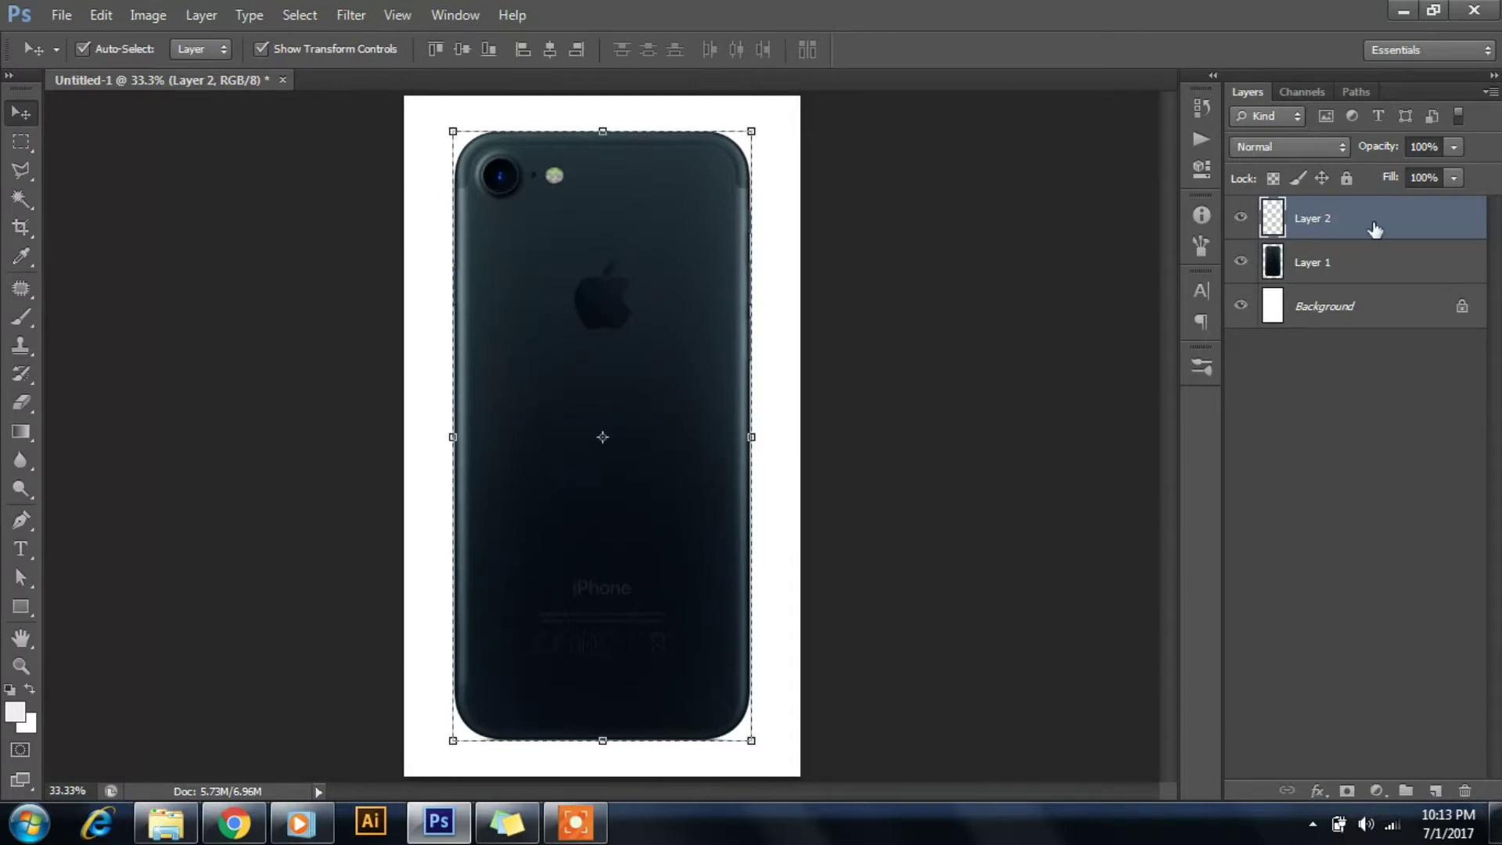
key(ctrl+shift+i)
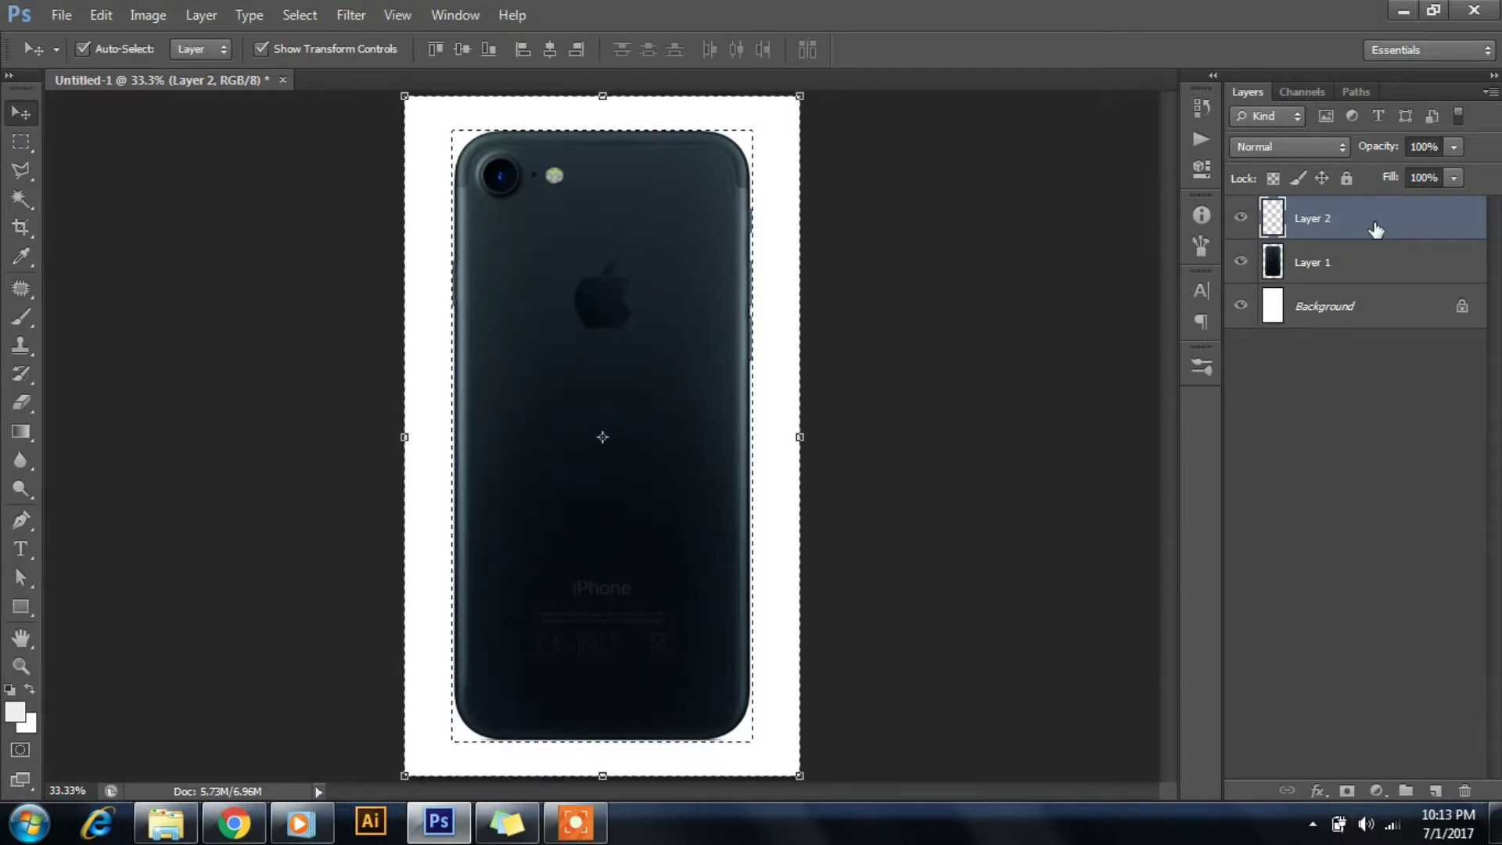
key(m)
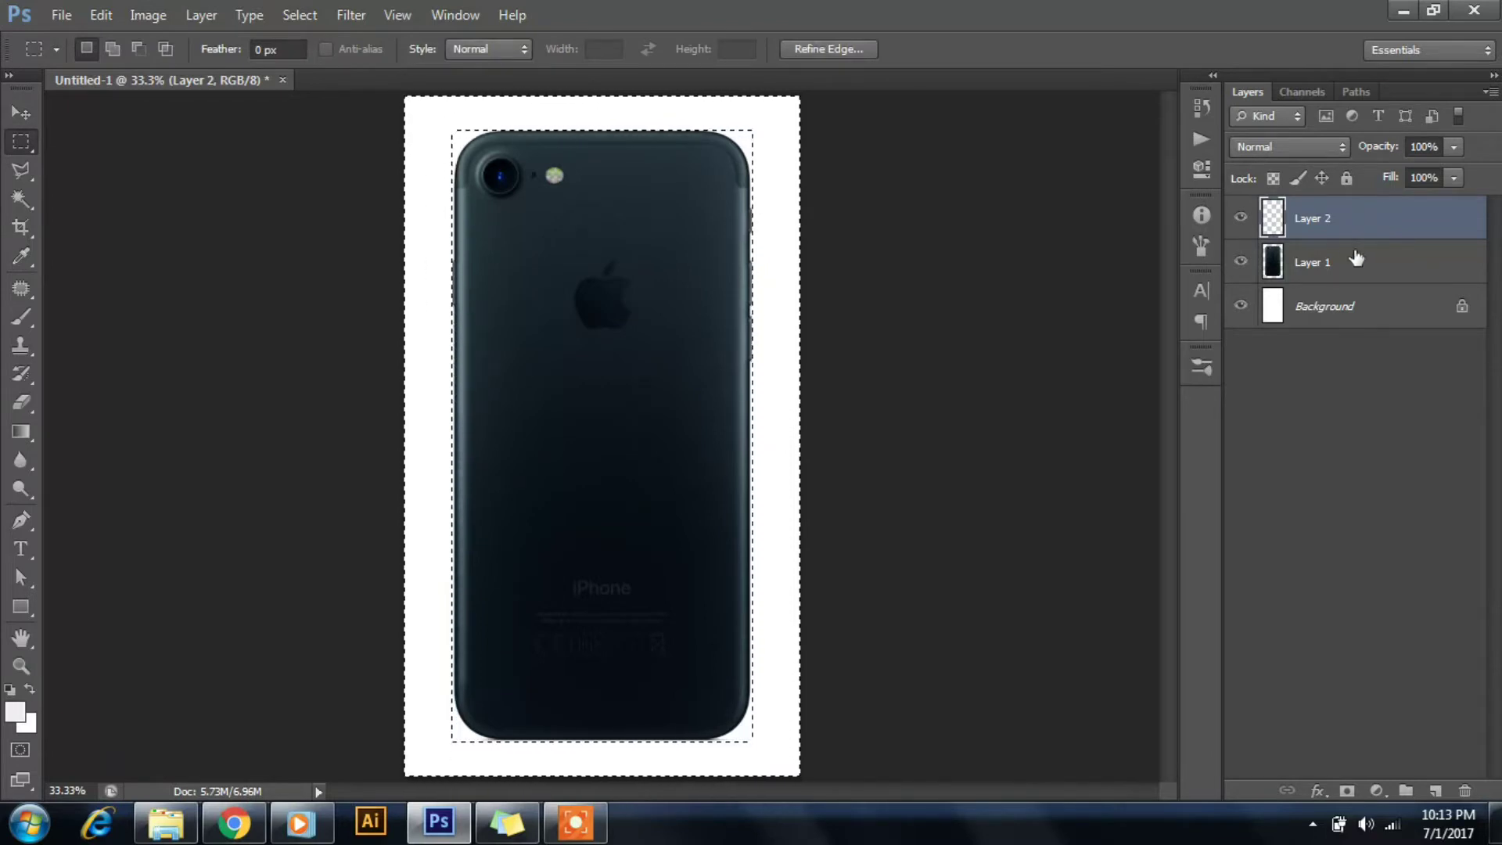
click(1361, 269)
key(w)
click(460, 138)
click(749, 139)
click(745, 741)
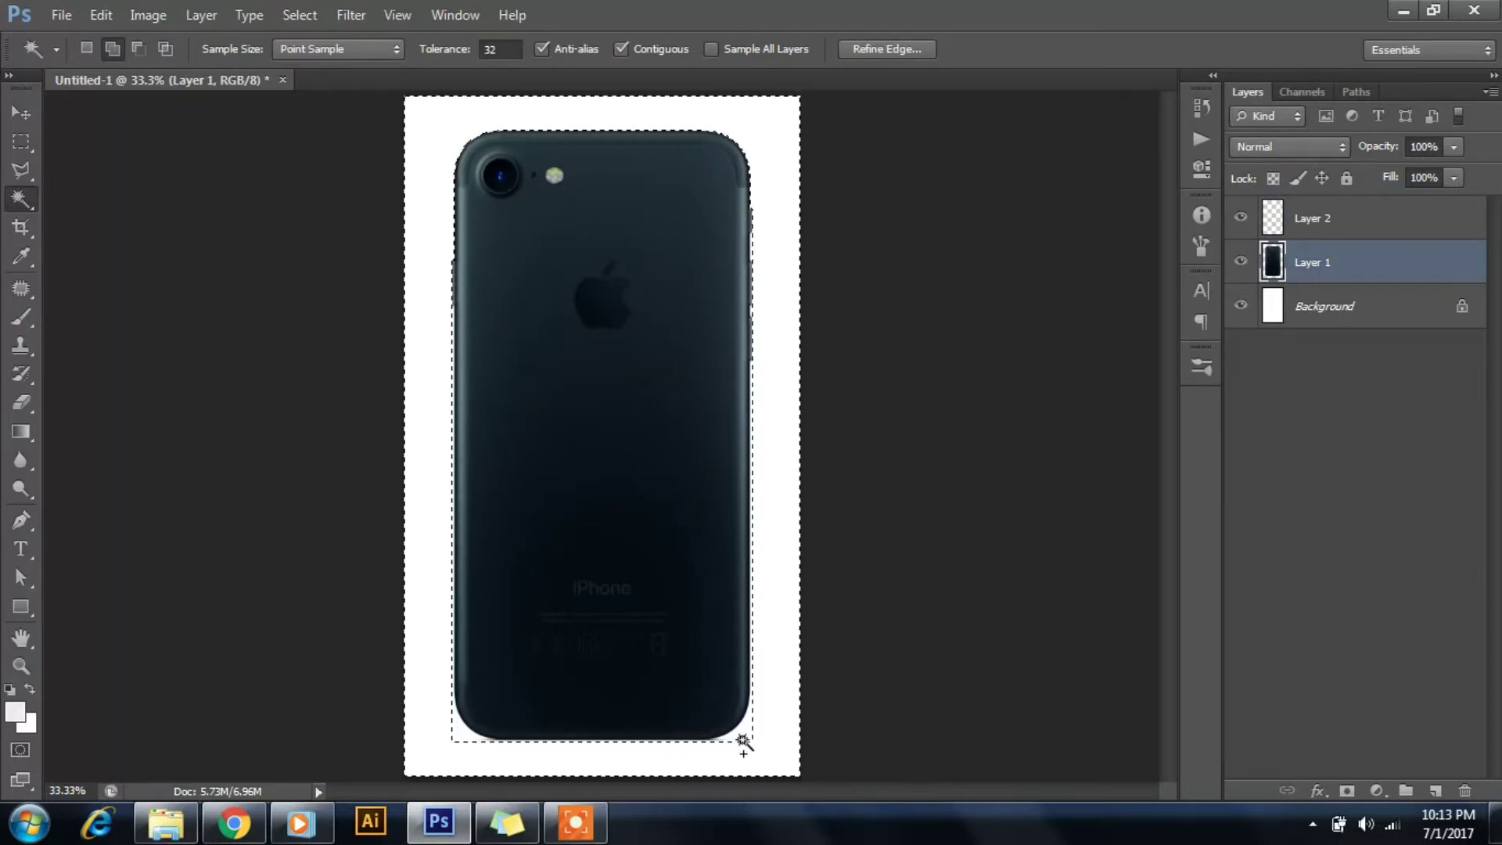
- Add the thin bottom-left corner strip to the selection and fill it light grey on Layer 2
scroll(764, 235, up, 1)
scroll(764, 259, up, 5)
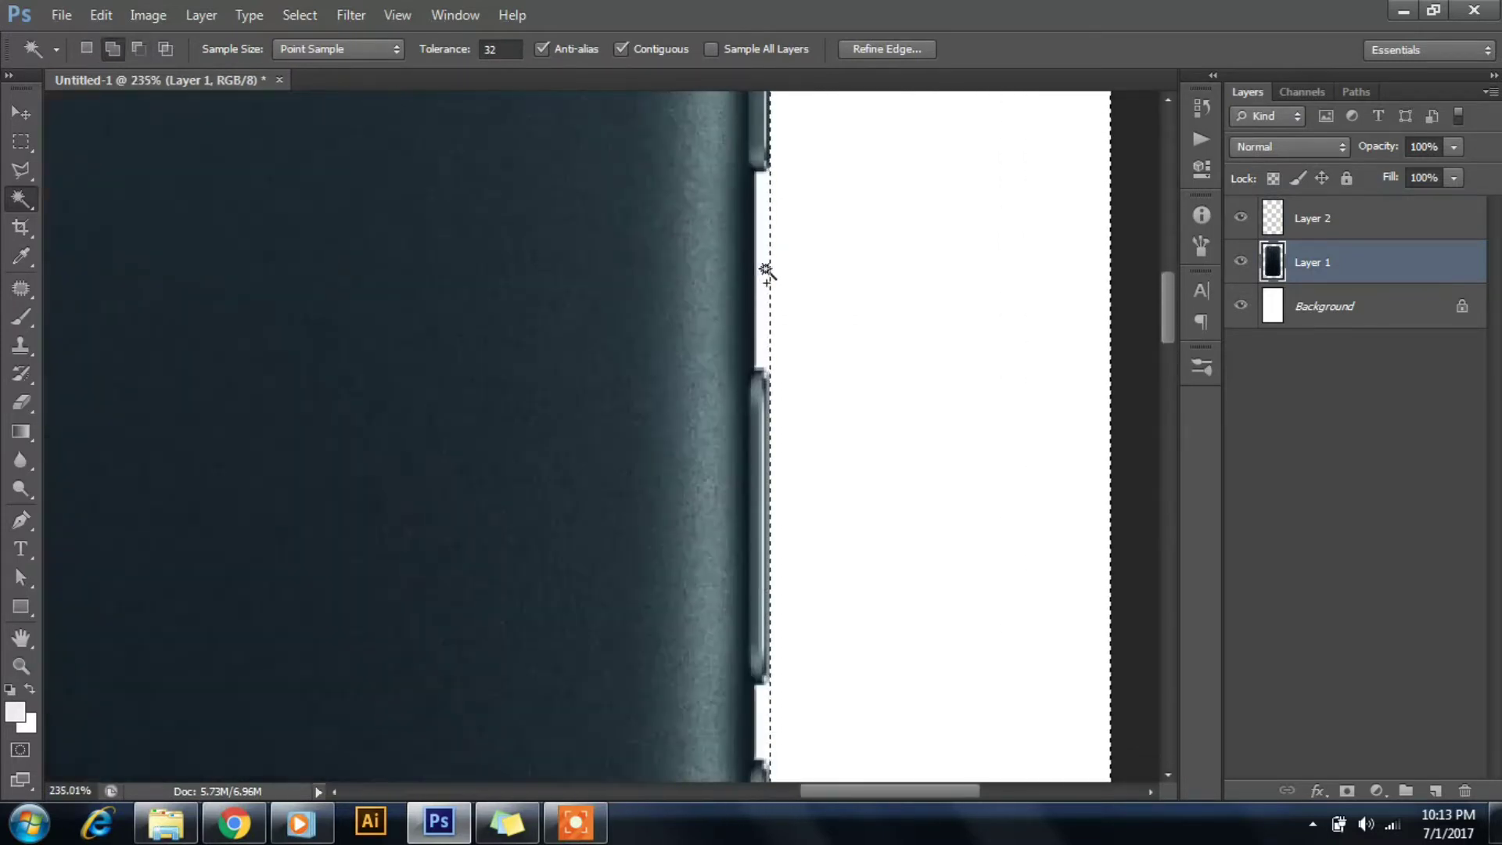
scroll(831, 670, down, 4)
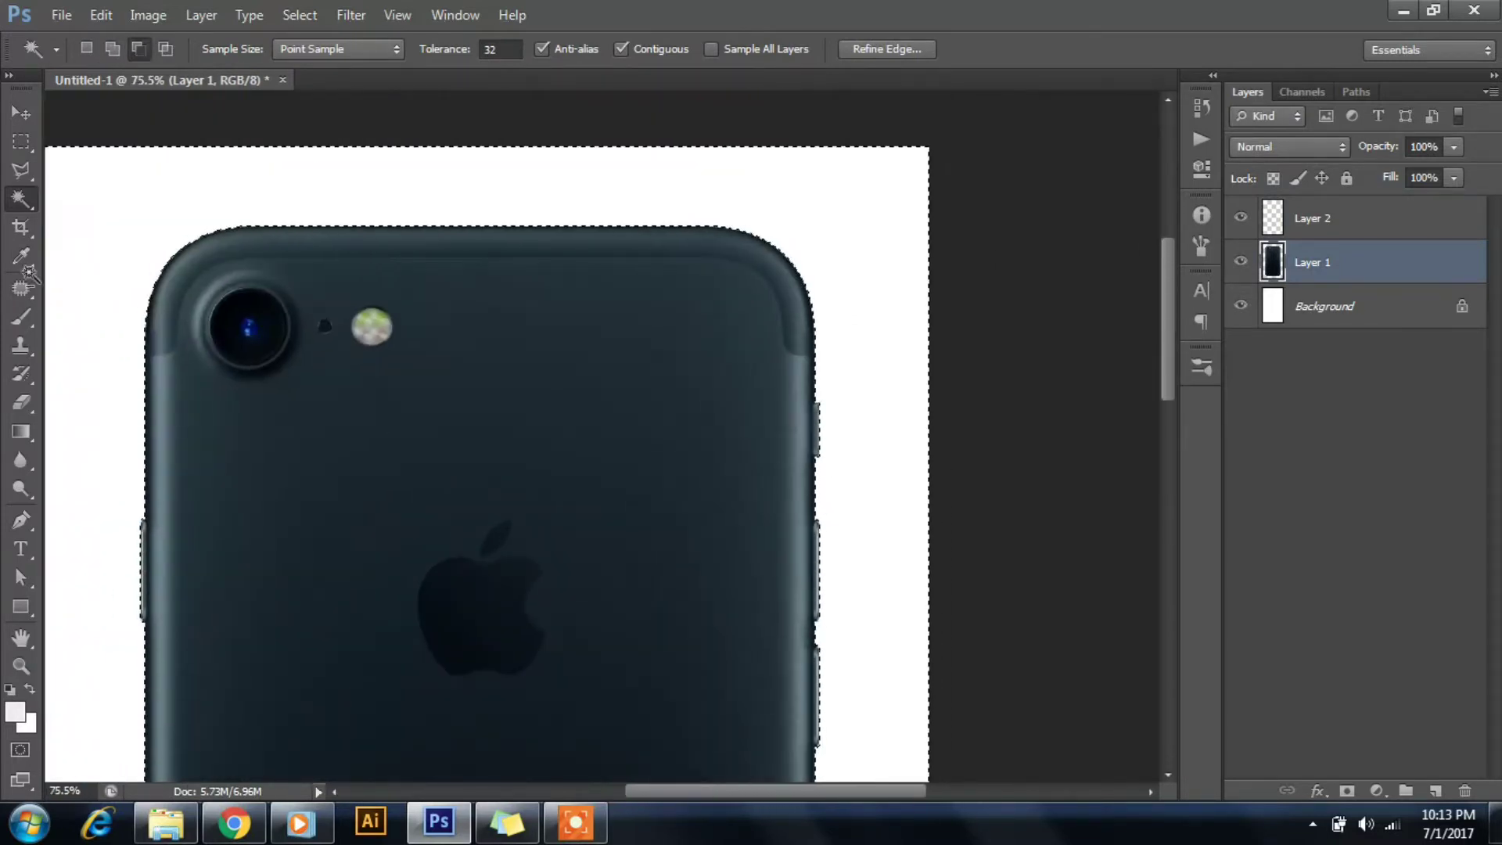
scroll(258, 305, down, 5)
scroll(329, 305, up, 3)
scroll(333, 577, up, 4)
shift+click(510, 575)
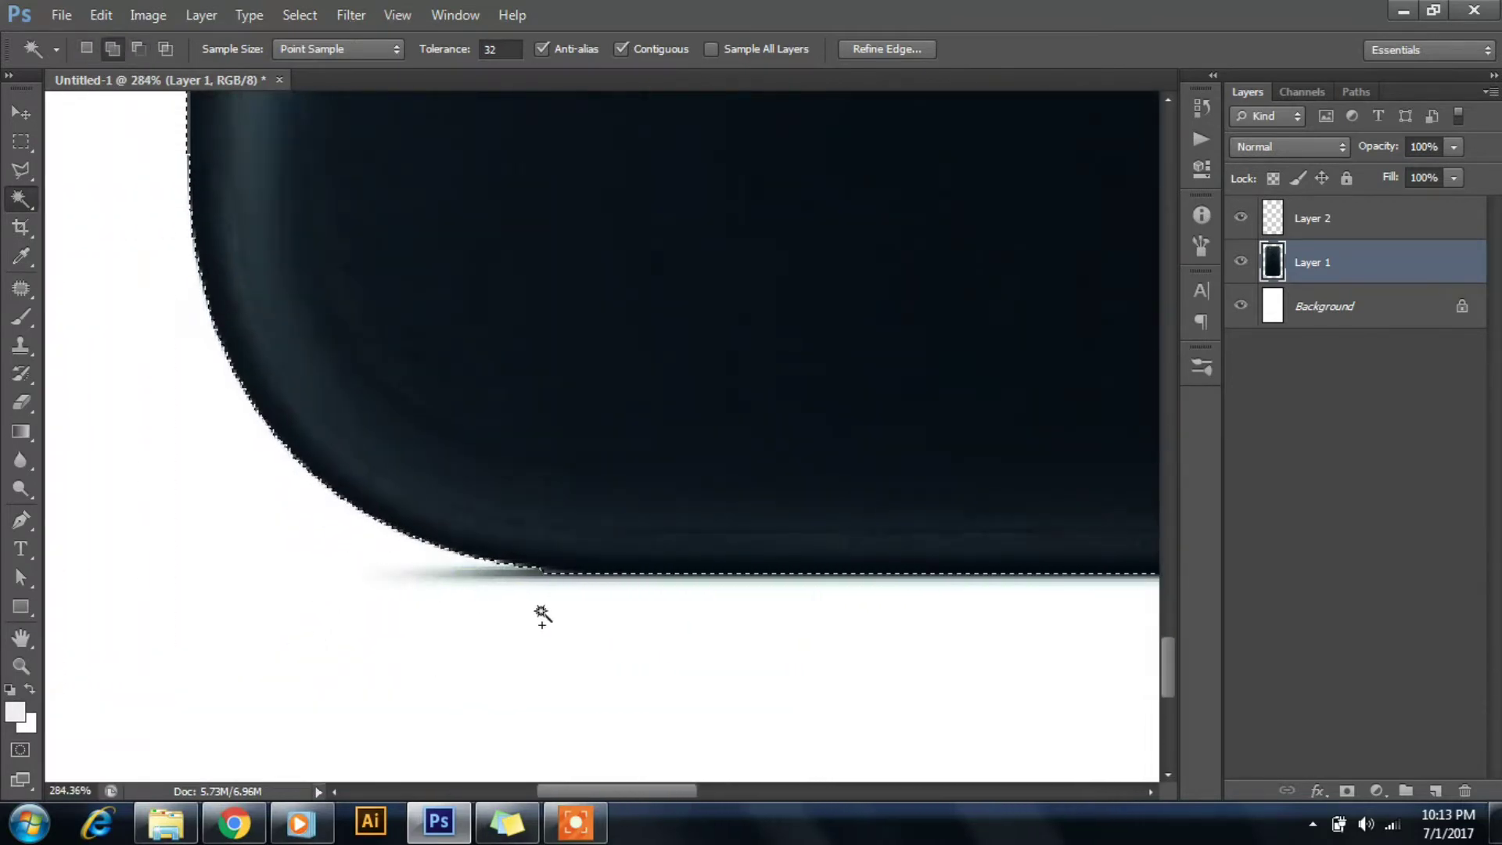
scroll(534, 598, down, 6)
scroll(534, 599, down, 2)
scroll(1002, 496, down, 1)
click(1392, 223)
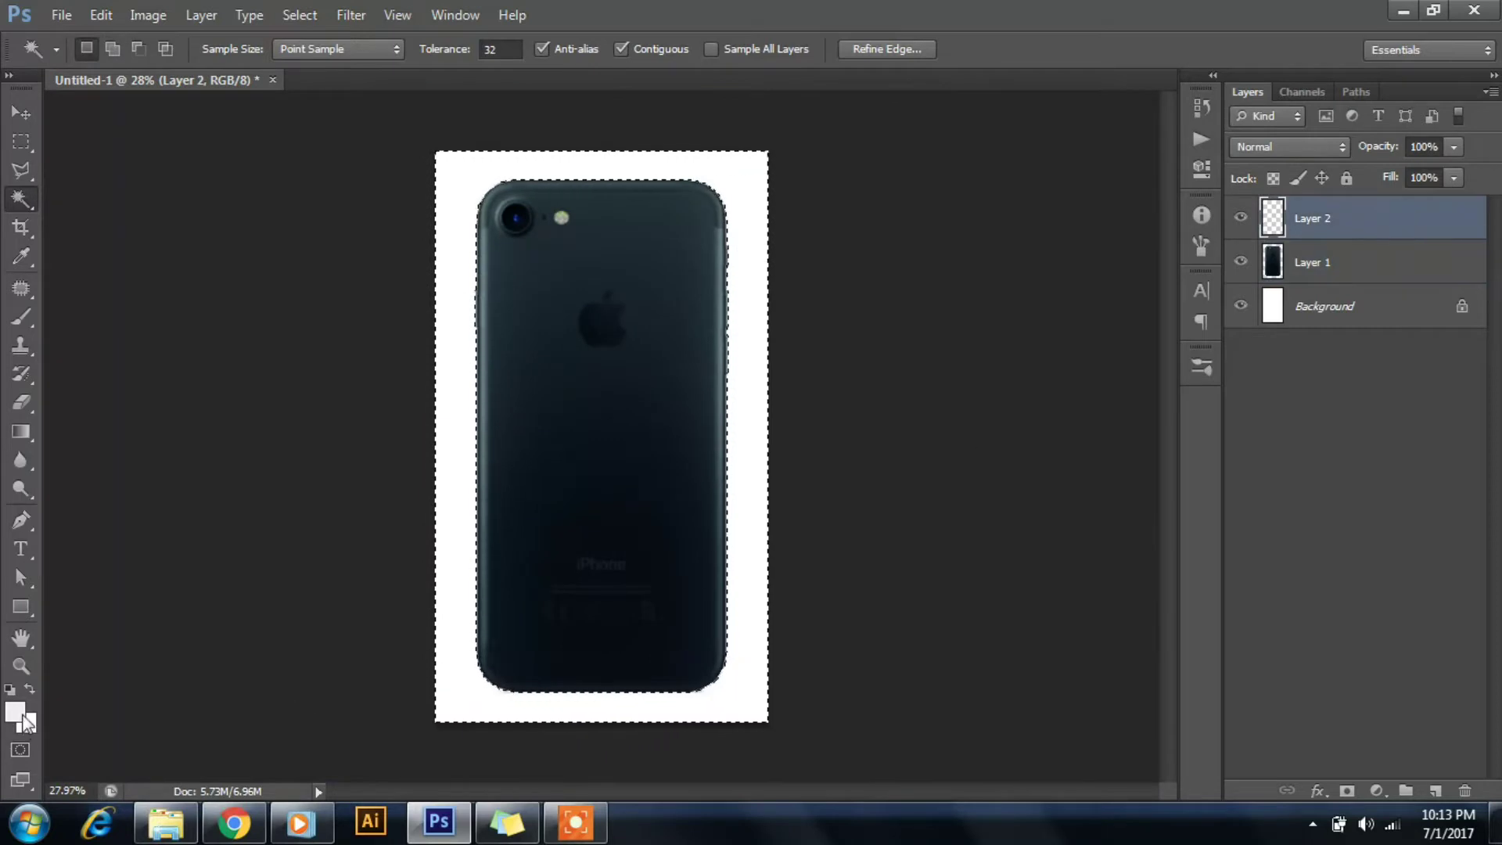
key(alt+BackSpace)
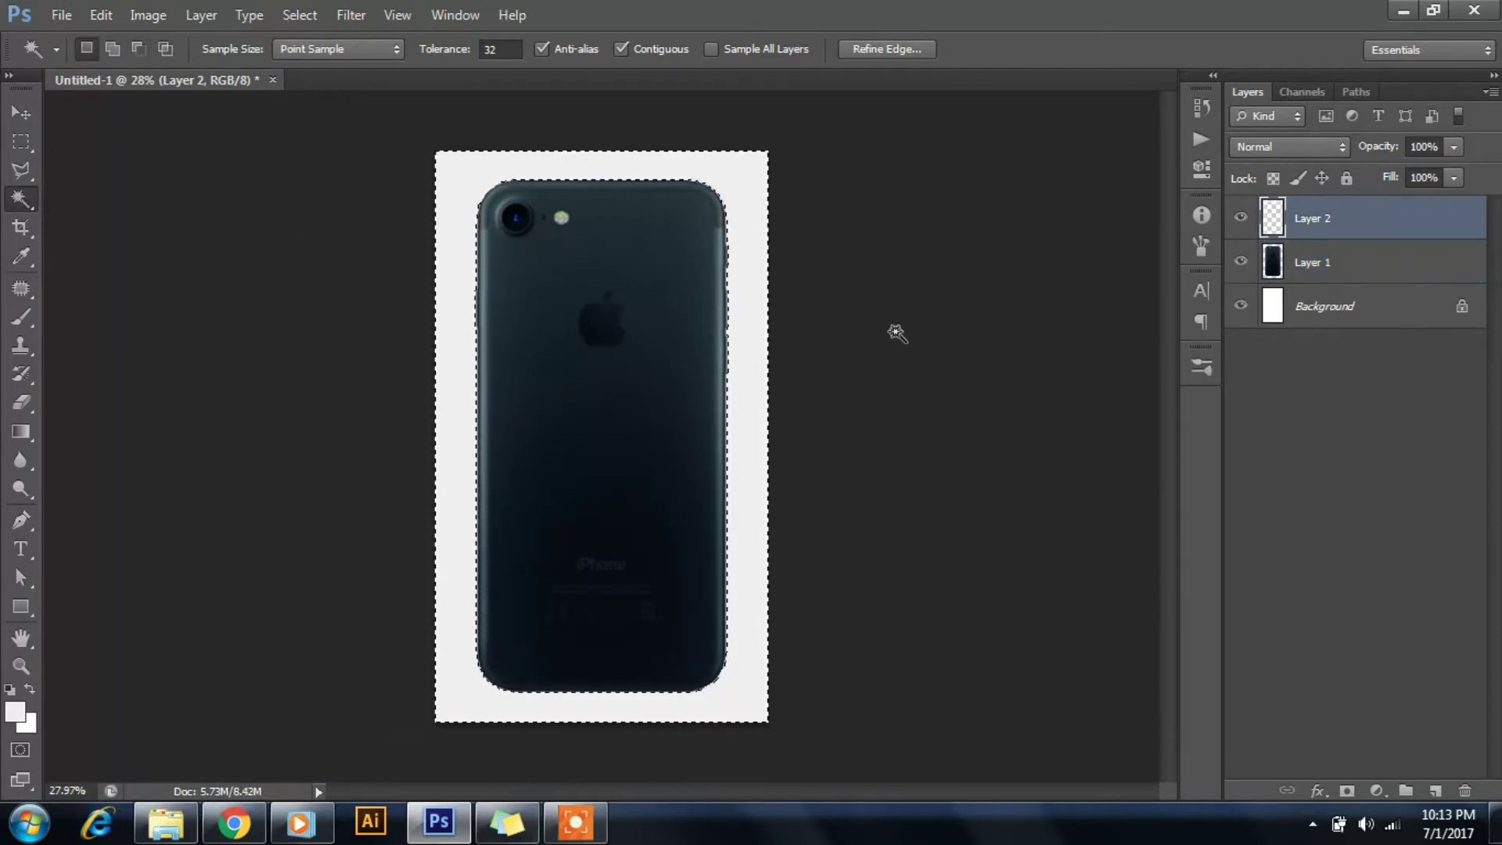
- Deselect, hide Layer 1 and the Background, and set the foreground colour to white
key(v)
key(ctrl+d)
click(1241, 261)
click(1242, 307)
key(i)
click(15, 711)
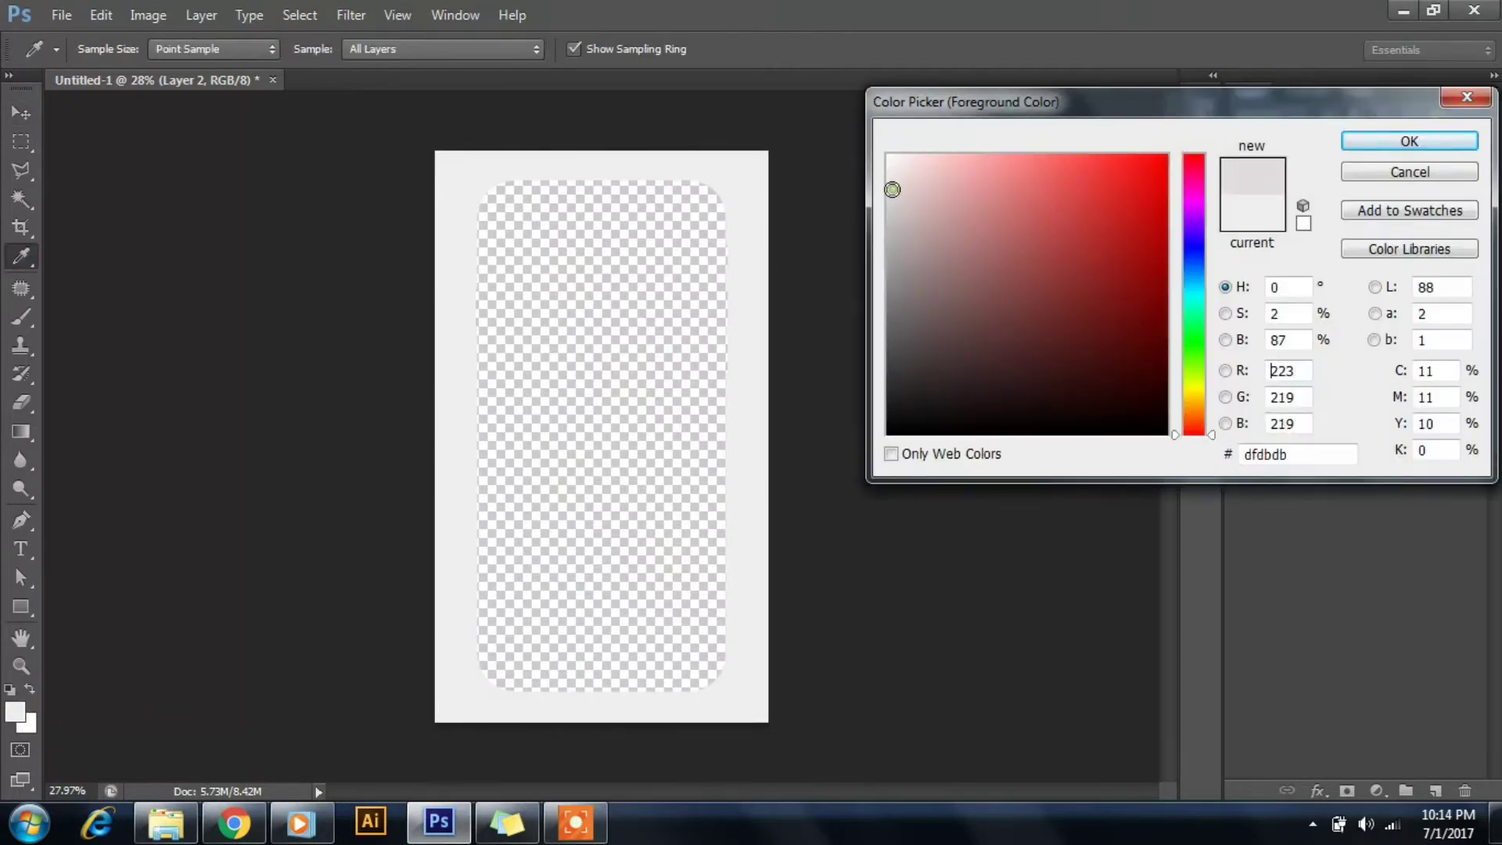
click(1384, 145)
- Fill Layer 2's frame with white, deselect, and show the Background and phone layers again
key(v)
ctrl+click(1273, 219)
key(alt+BackSpace)
key(ctrl+d)
click(969, 351)
click(1241, 261)
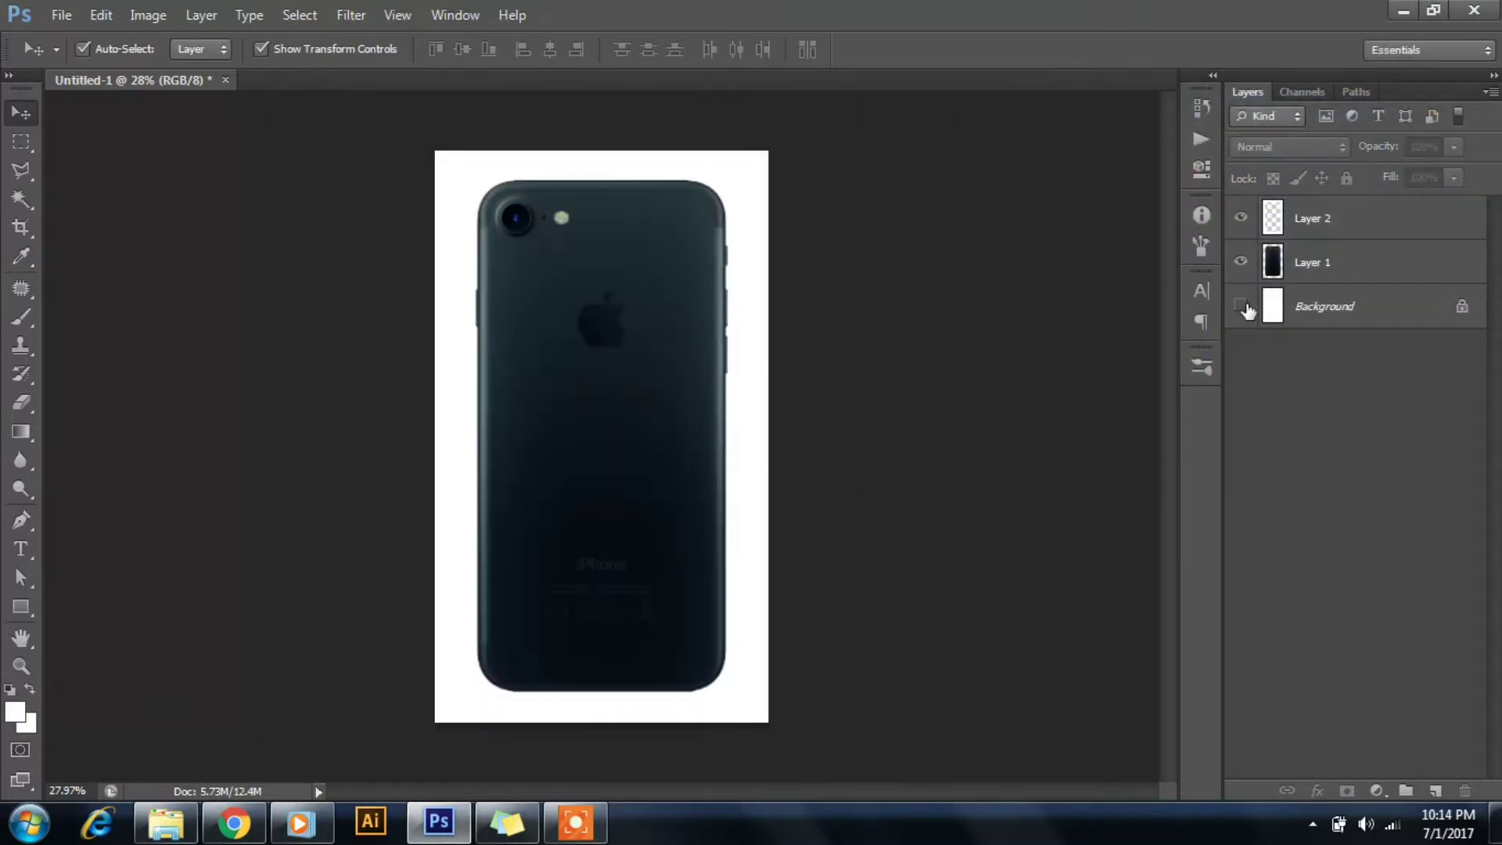
click(461, 530)
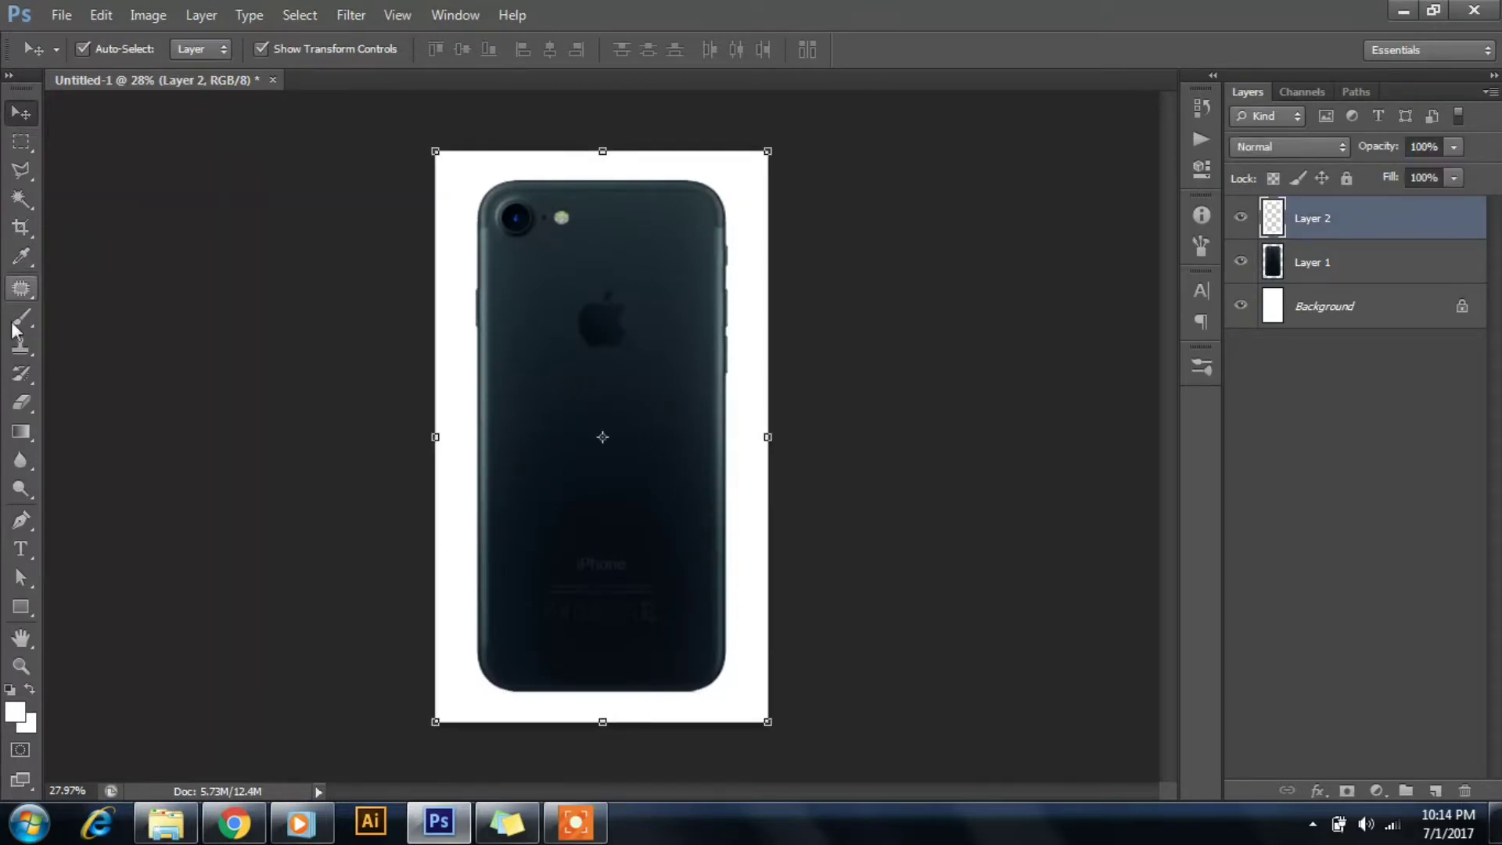
- Zoom in and start a Pen path from the phone's left edge along the bumper's top inner edge
click(19, 519)
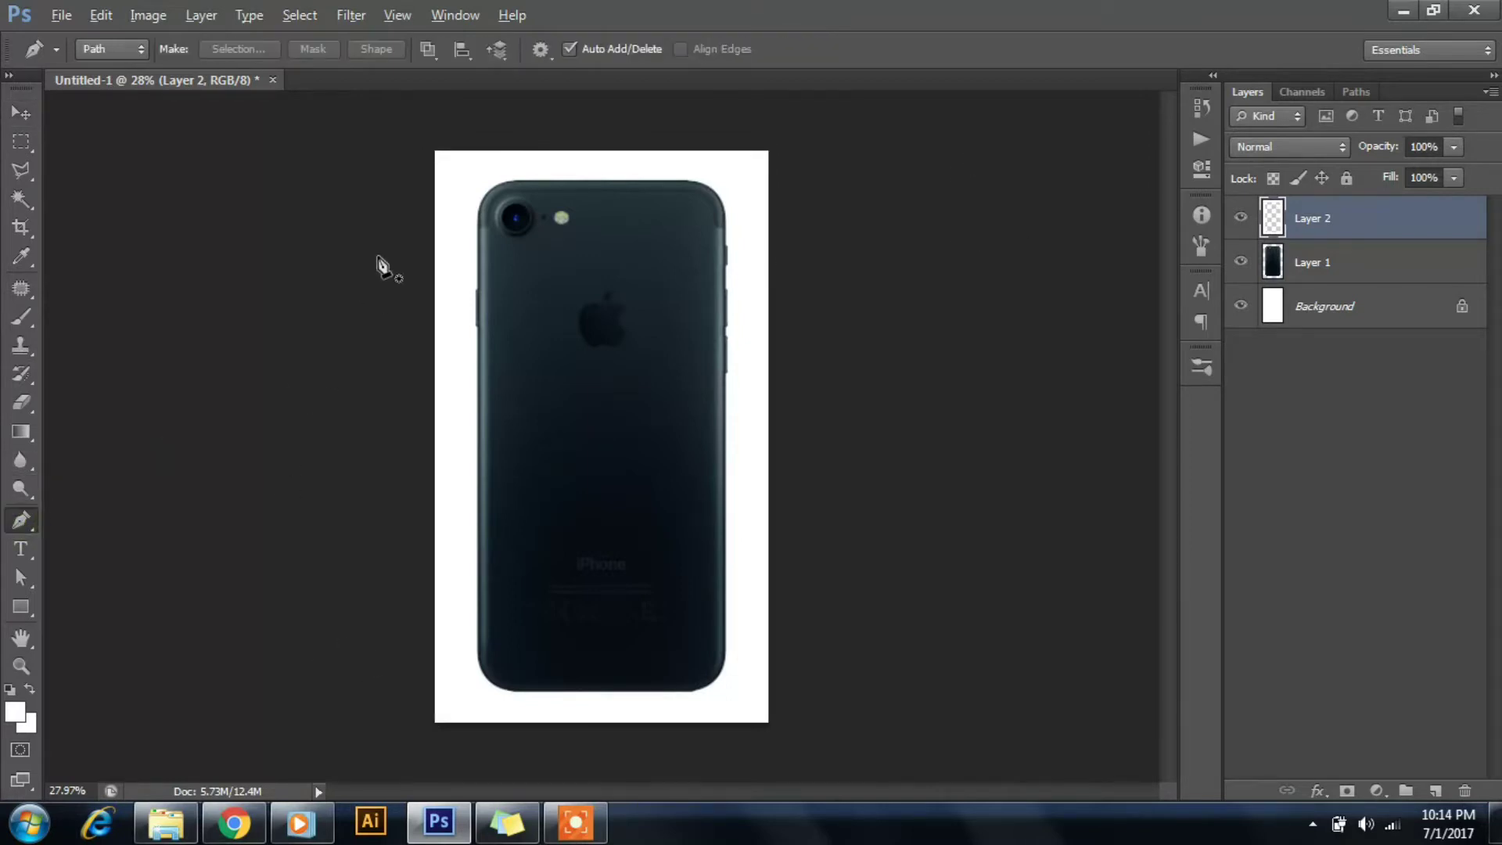
scroll(395, 242, up, 2)
scroll(480, 245, up, 3)
scroll(782, 274, up, 3)
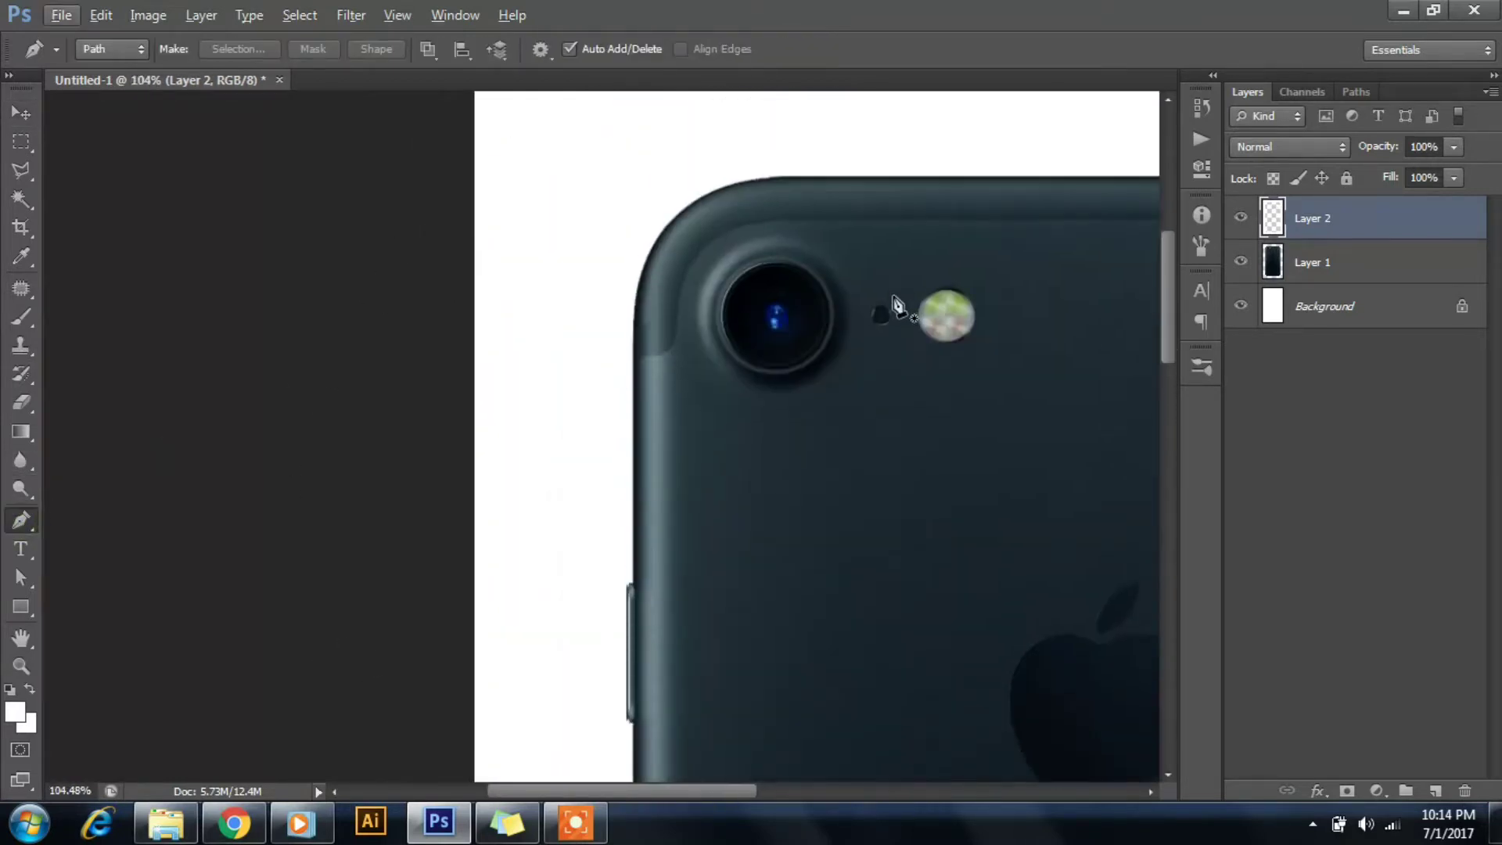
scroll(949, 368, up, 3)
scroll(845, 420, up, 2)
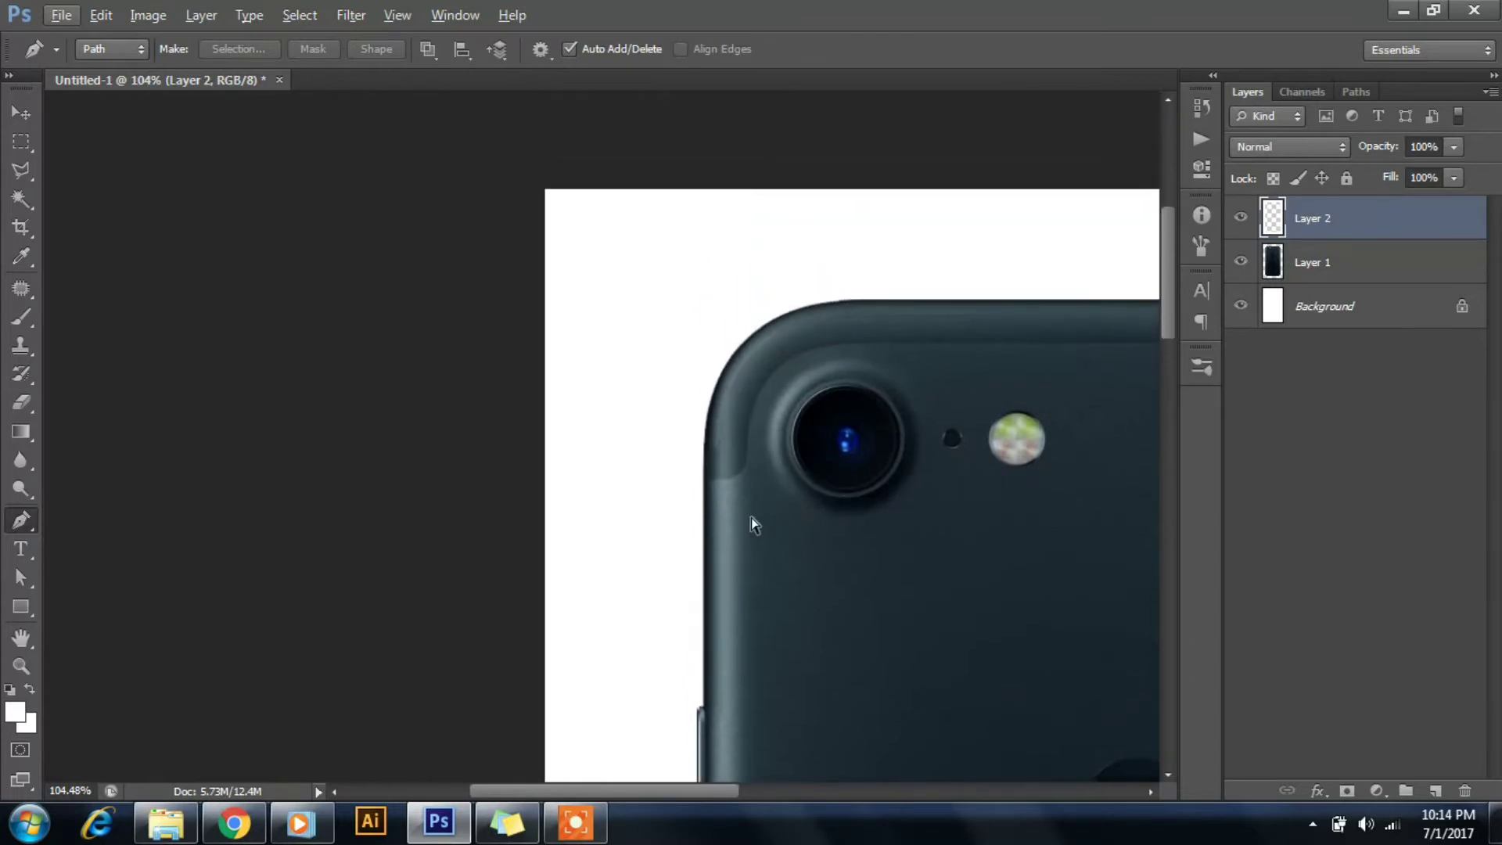
scroll(661, 518, up, 1)
scroll(680, 522, up, 1)
scroll(716, 504, up, 2)
scroll(716, 485, up, 2)
scroll(690, 501, up, 1)
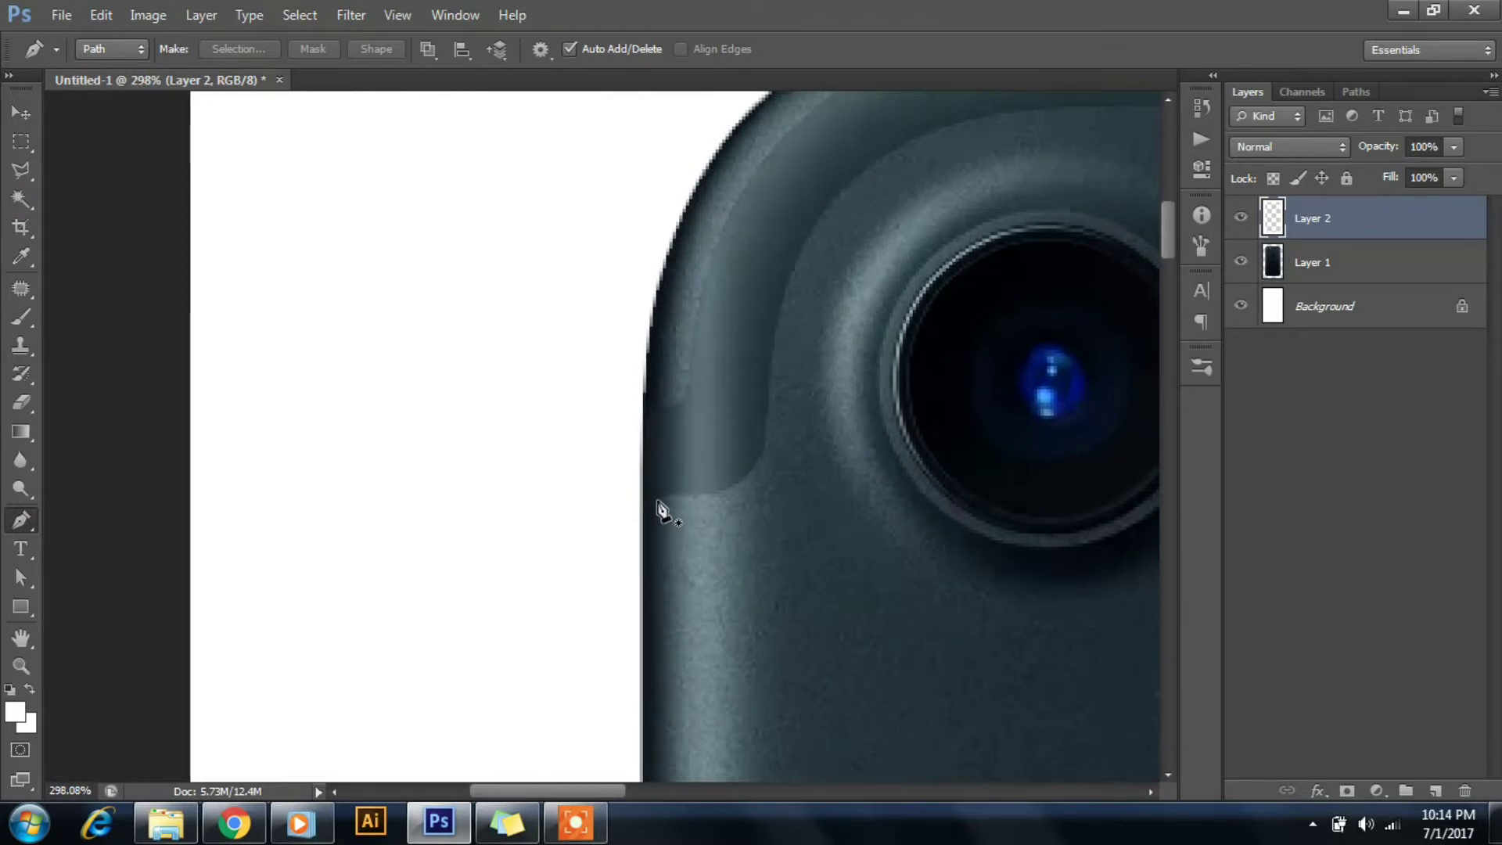
click(661, 508)
scroll(703, 469, down, 3)
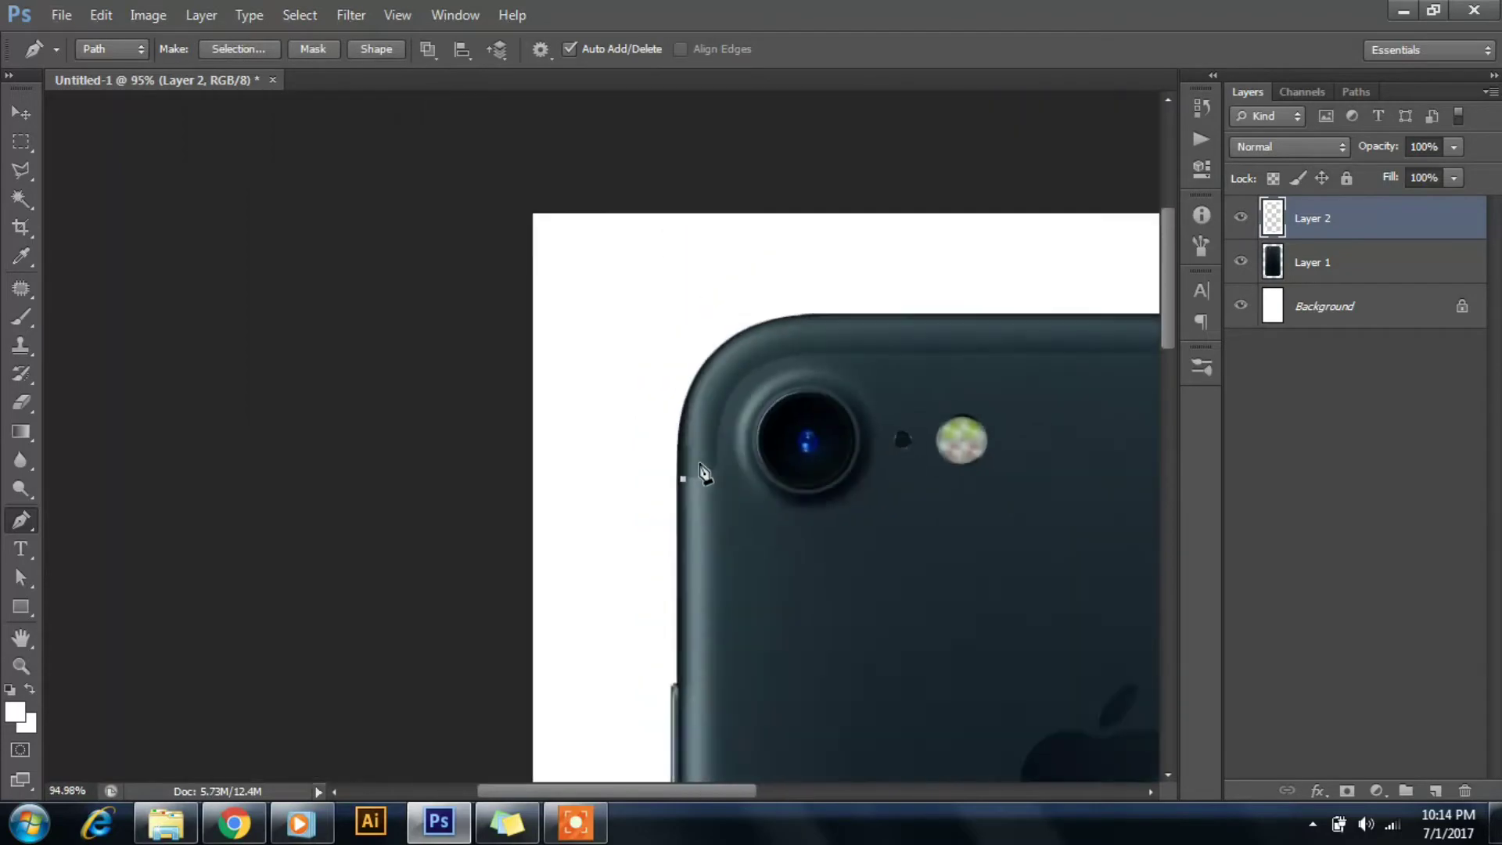
scroll(288, 397, up, 5)
scroll(288, 396, up, 1)
drag(246, 430, 261, 274)
scroll(212, 450, up, 3)
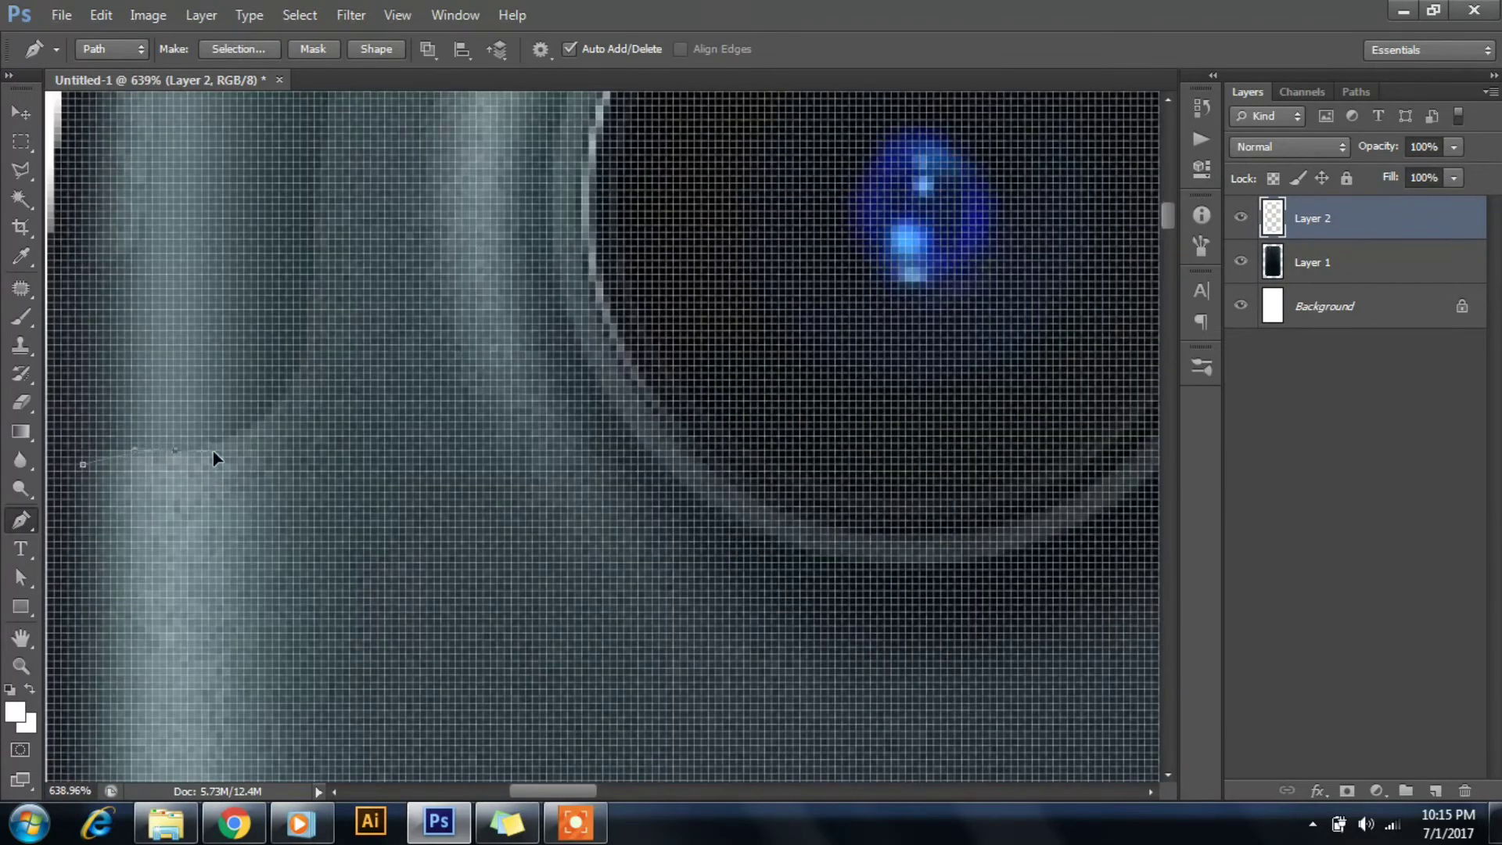
scroll(235, 391, down, 3)
scroll(330, 352, down, 3)
drag(667, 178, 1149, 164)
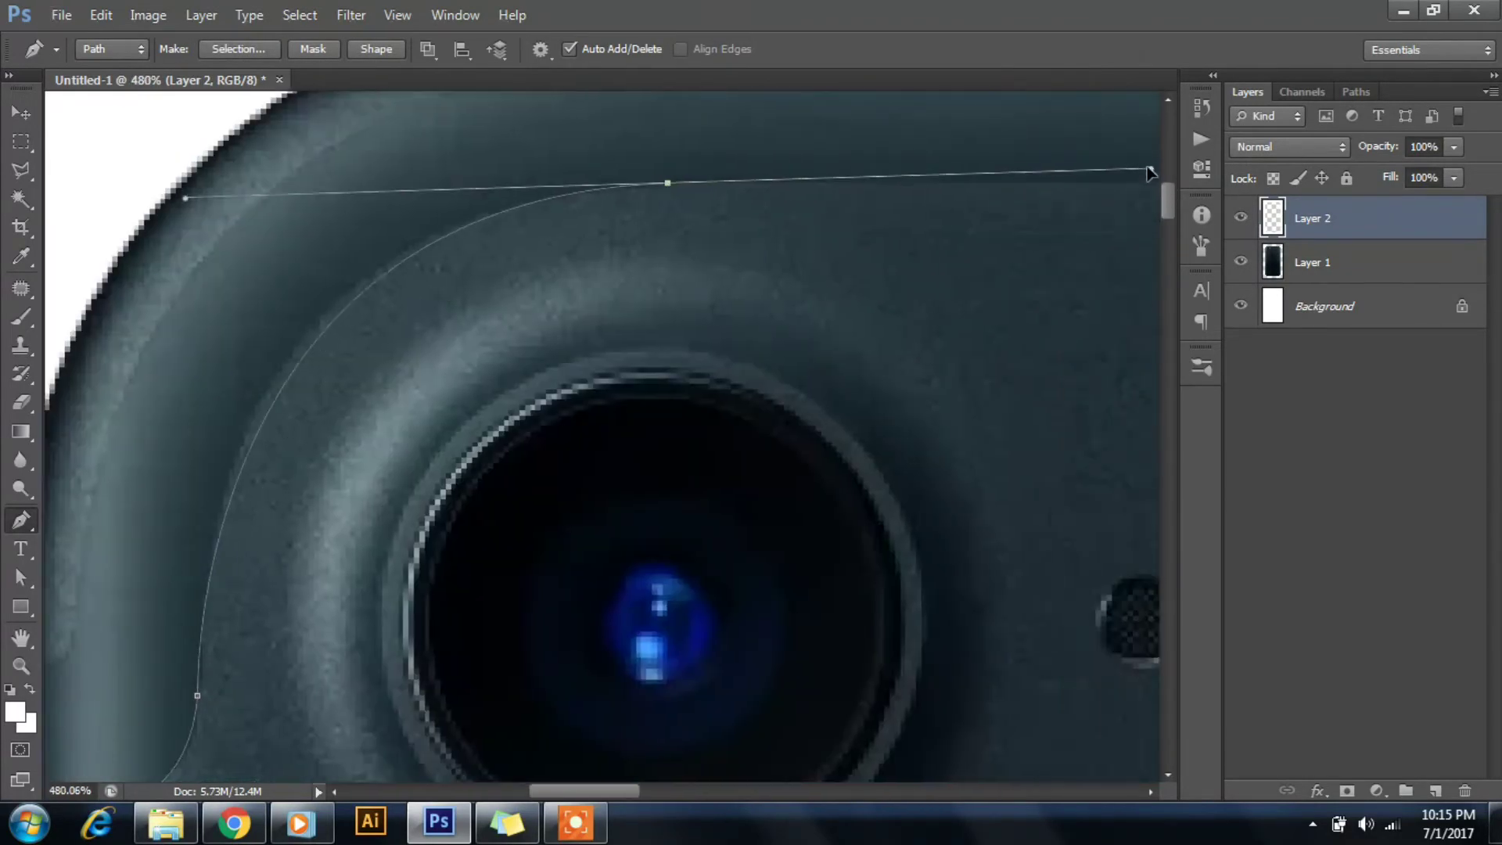
scroll(573, 225, up, 3)
scroll(573, 225, up, 3)
scroll(654, 208, down, 3)
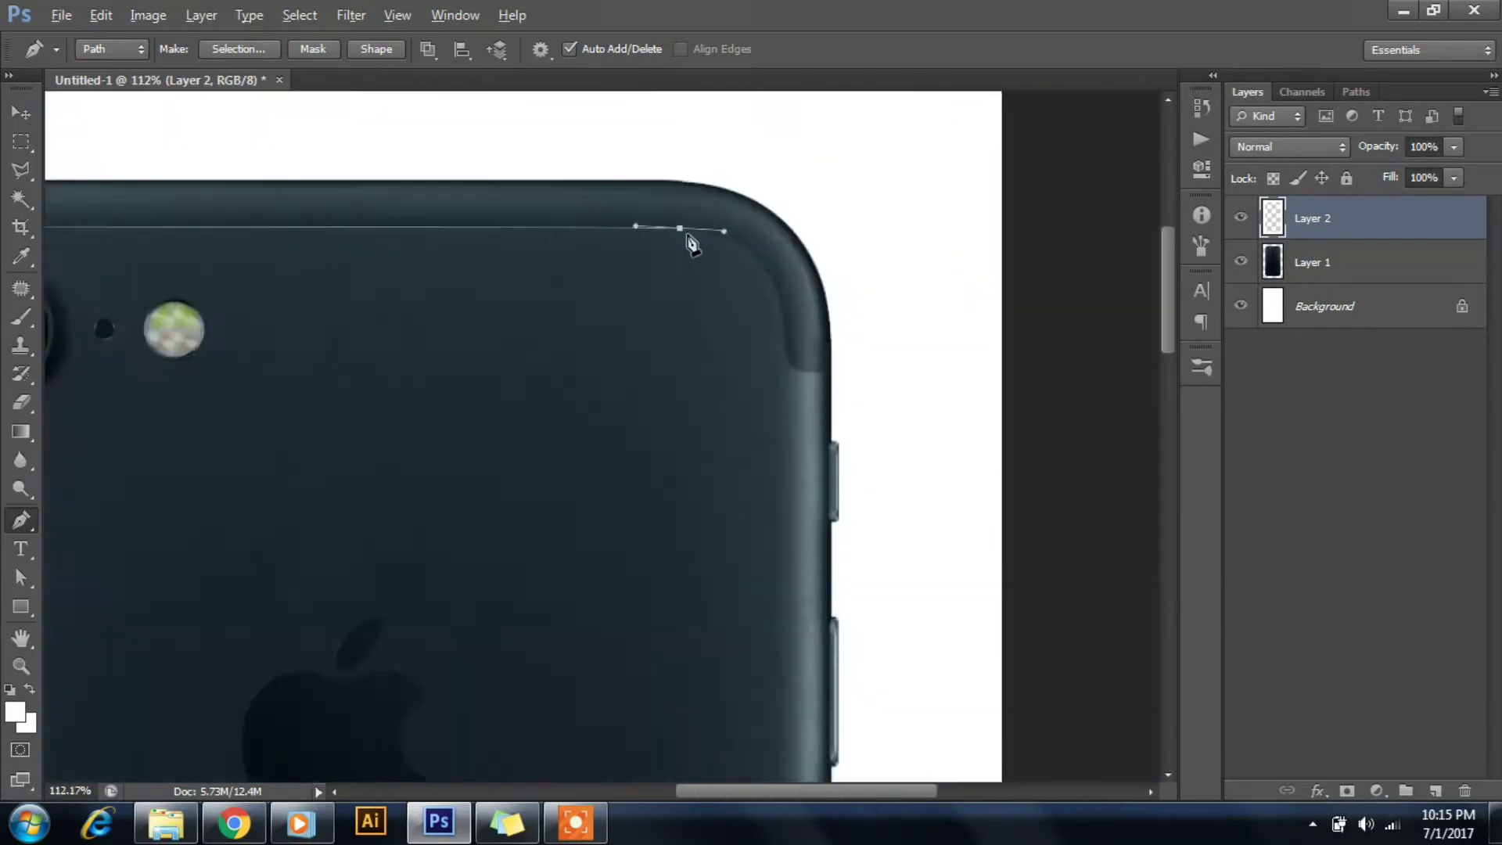
scroll(672, 226, up, 3)
drag(638, 224, 825, 228)
- Continue the path around the top-right corner, down the right edge, and back up the left side
scroll(775, 525, right, 2)
mouse_move(822, 485)
mouse_down()
mouse_move(838, 563)
mouse_move(794, 392)
mouse_up()
scroll(782, 470, down, 3)
scroll(805, 553, up, 3)
scroll(798, 607, down, 3)
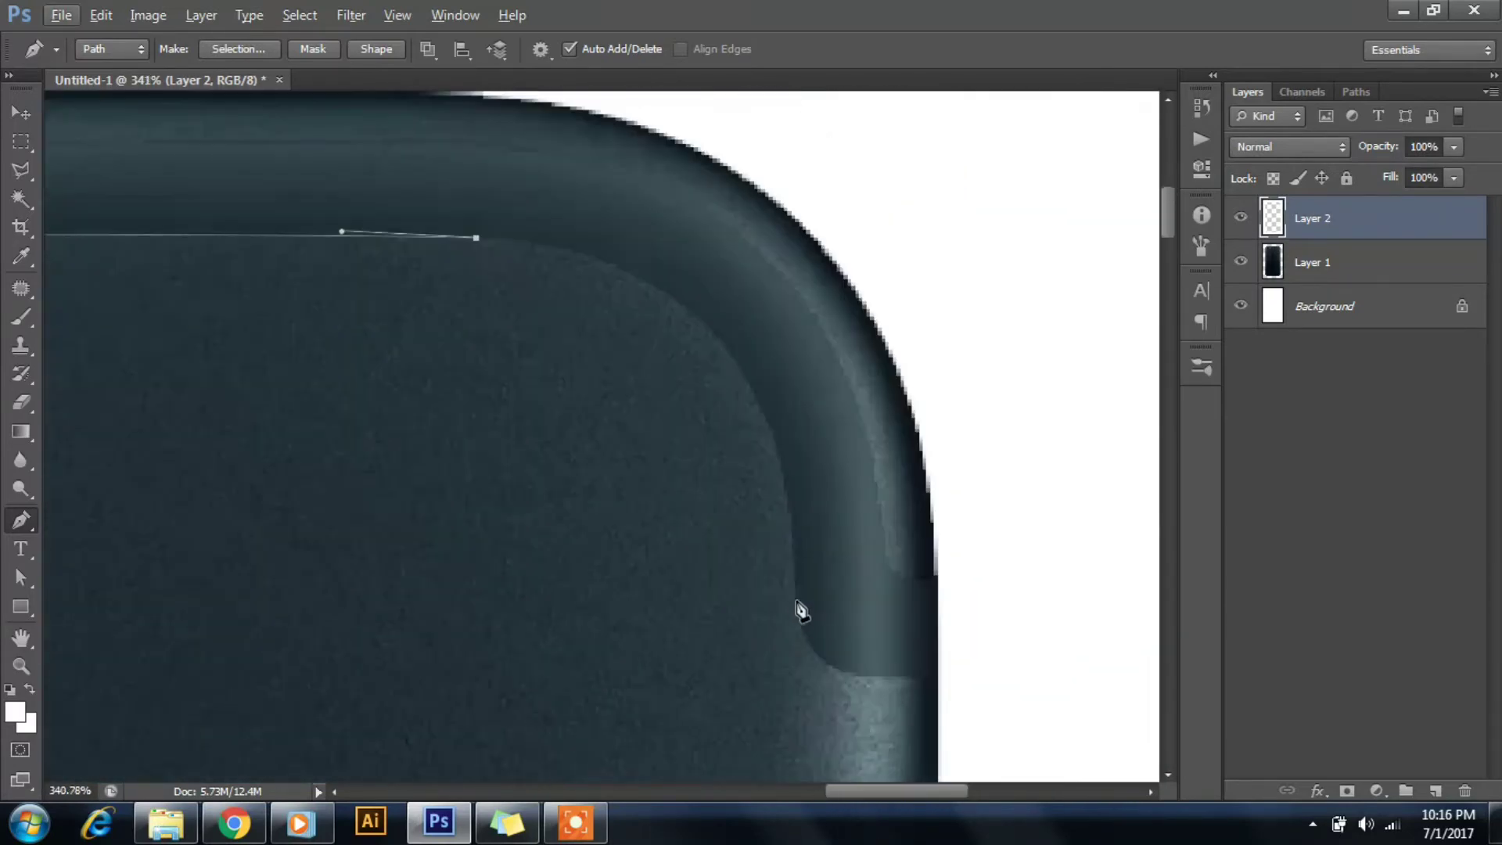
scroll(822, 593, up, 5)
scroll(807, 258, down, 3)
drag(805, 254, 805, 291)
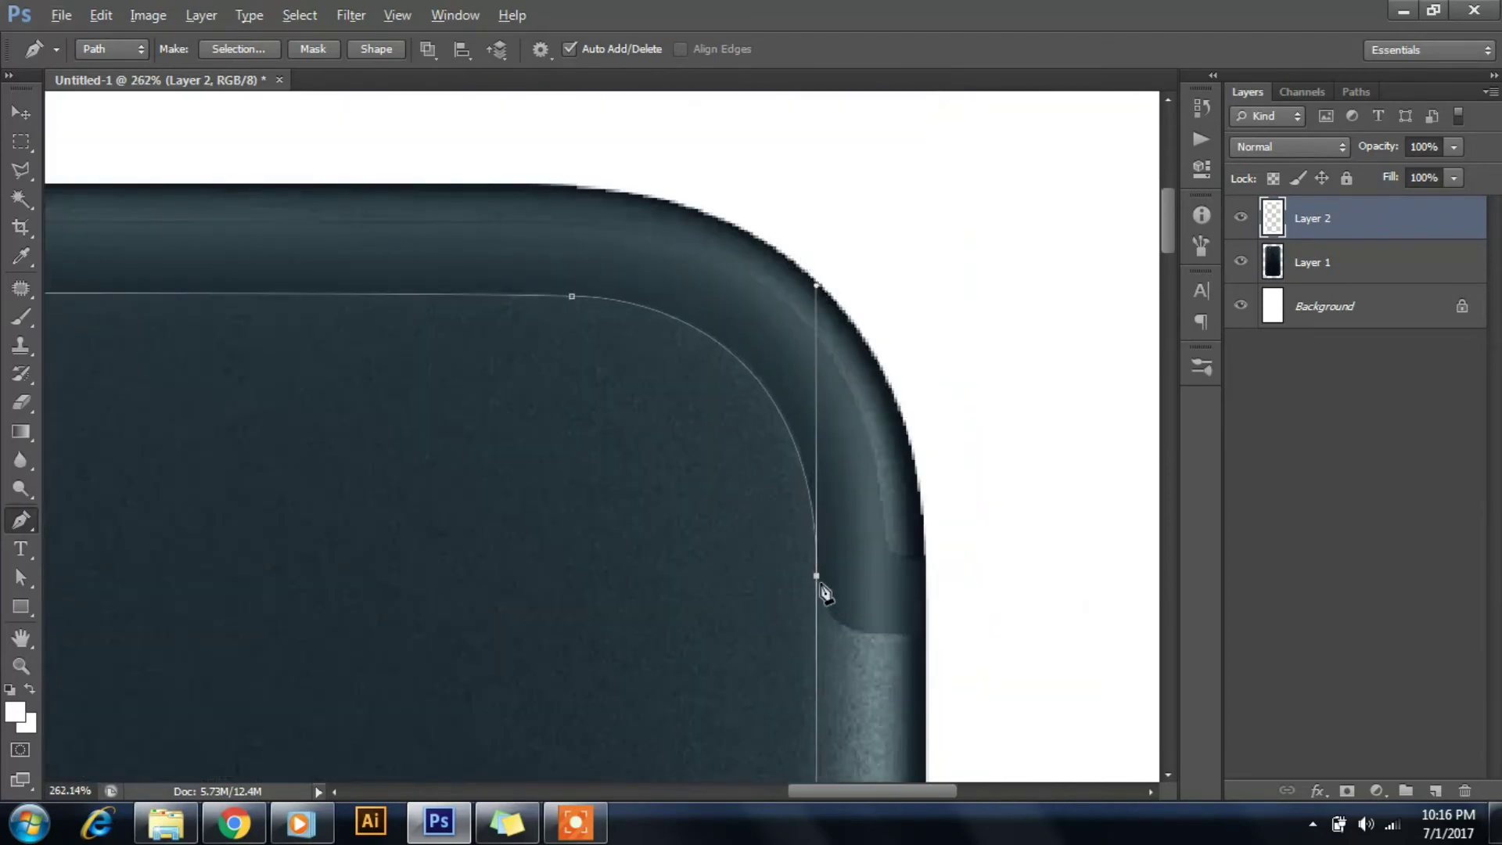
scroll(821, 594, up, 3)
drag(836, 609, 907, 618)
scroll(907, 618, down, 3)
scroll(899, 563, up, 2)
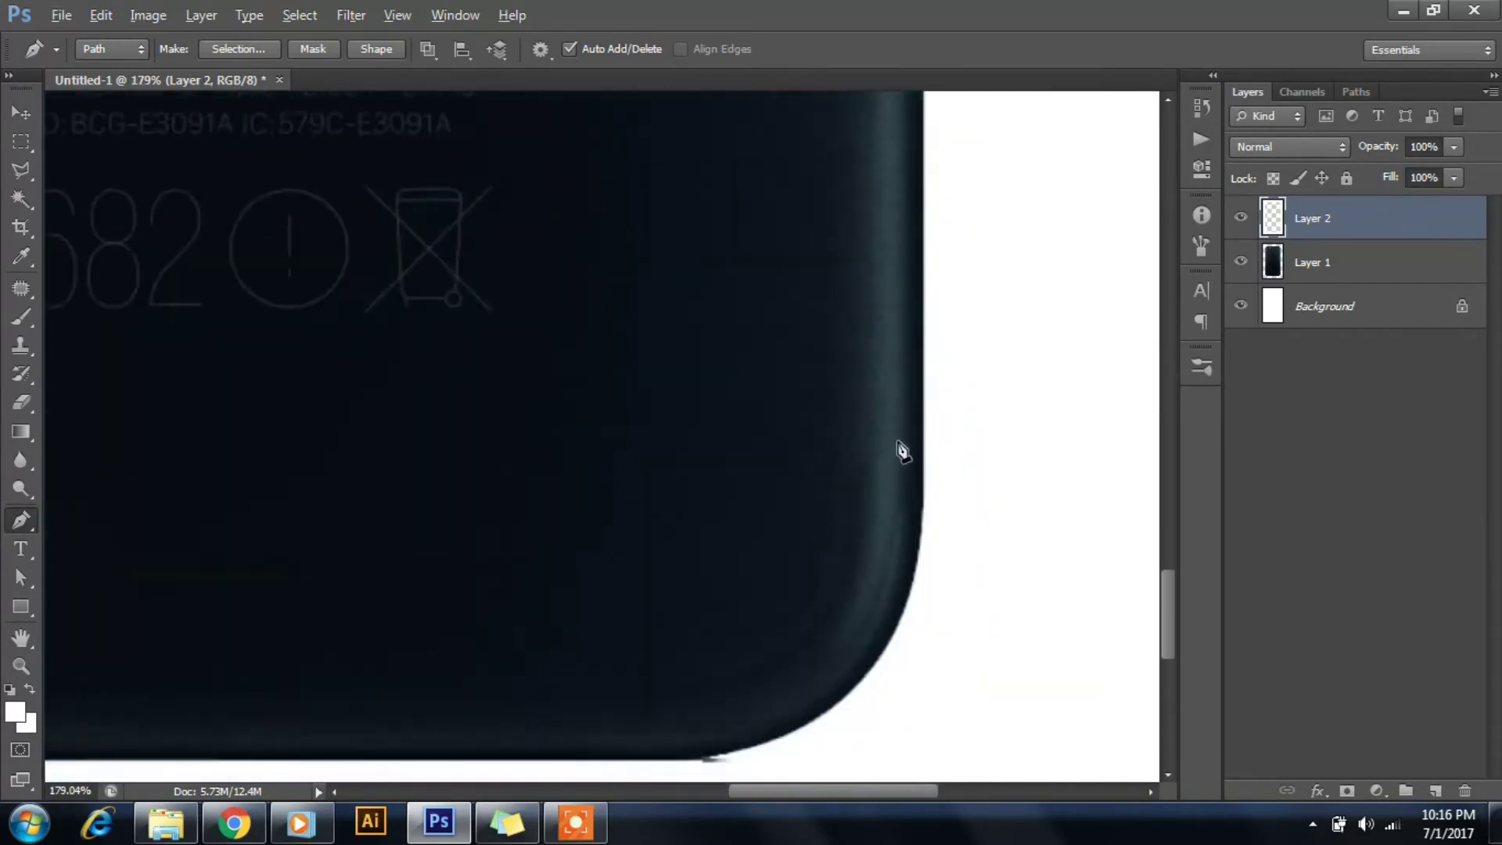
drag(830, 524, 836, 549)
scroll(835, 551, down, 2)
drag(654, 668, 352, 670)
scroll(656, 706, down, 3)
scroll(655, 707, up, 5)
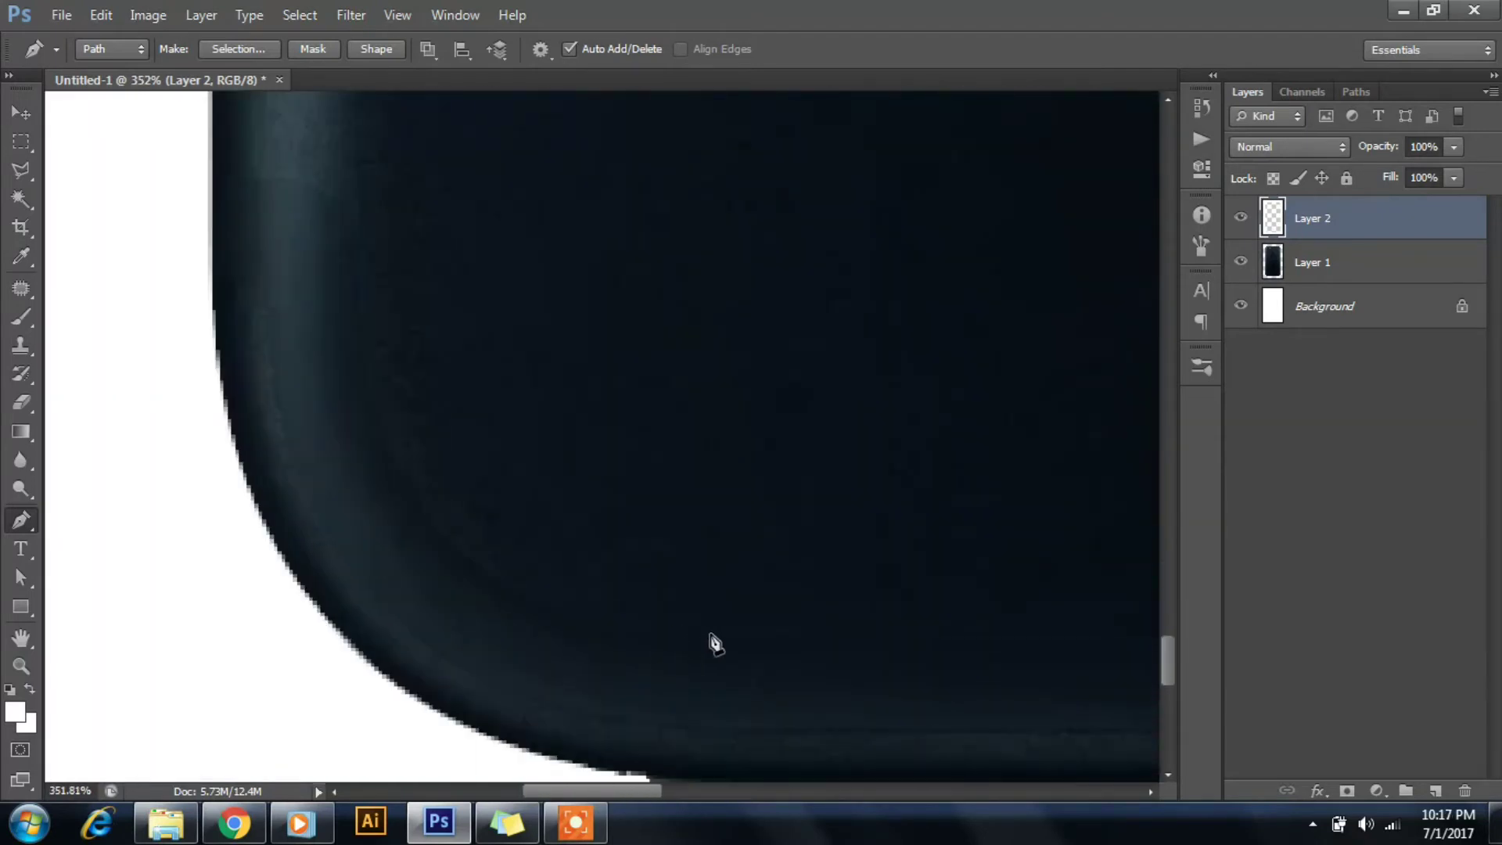
scroll(715, 643, down, 2)
drag(633, 439, 613, 238)
scroll(602, 378, up, 2)
drag(581, 367, 526, 373)
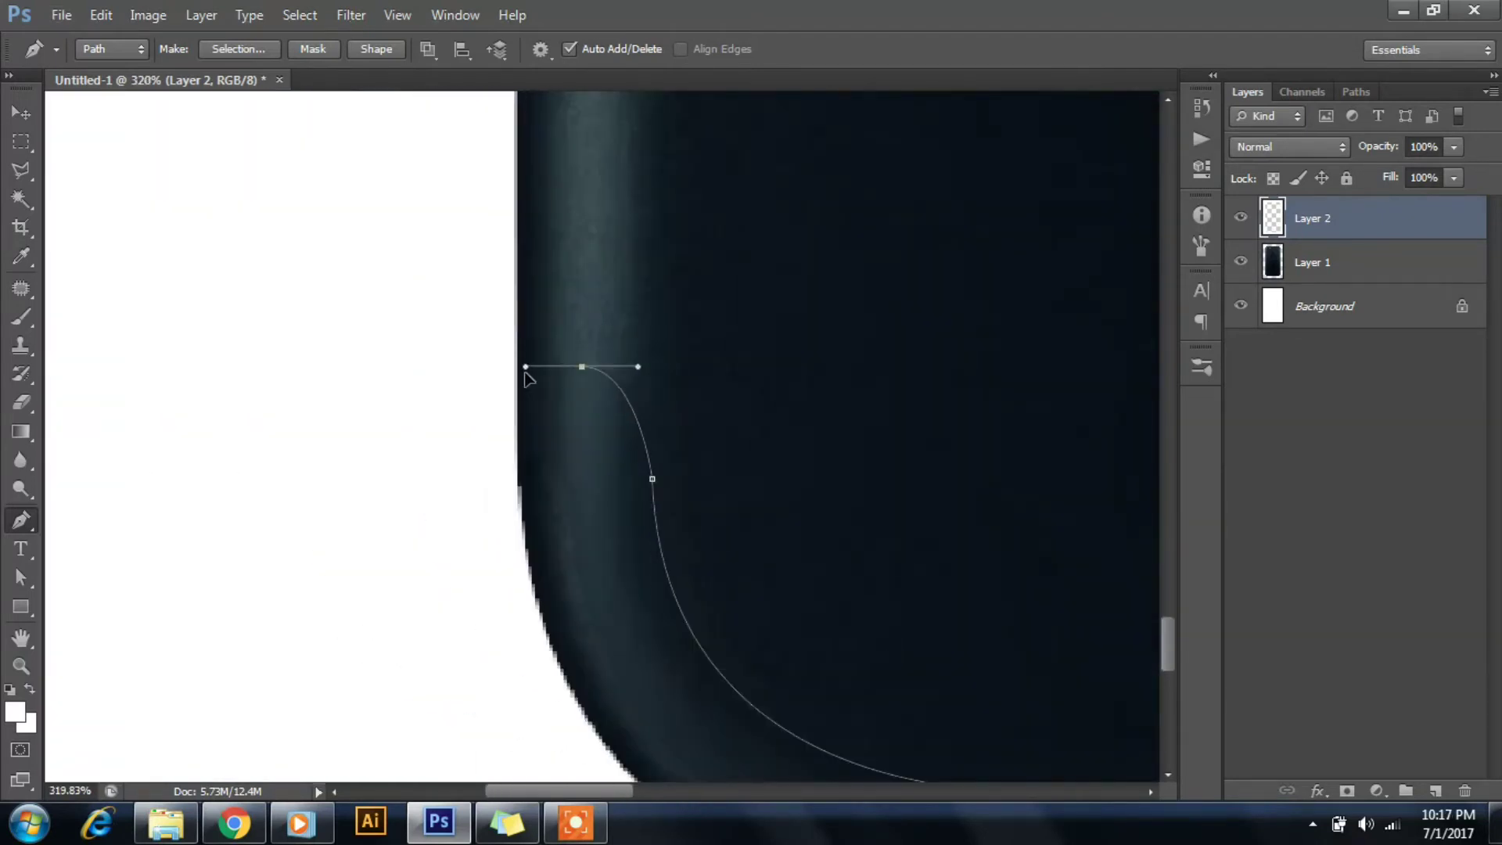
scroll(536, 364, down, 5)
scroll(563, 324, up, 5)
scroll(545, 235, up, 5)
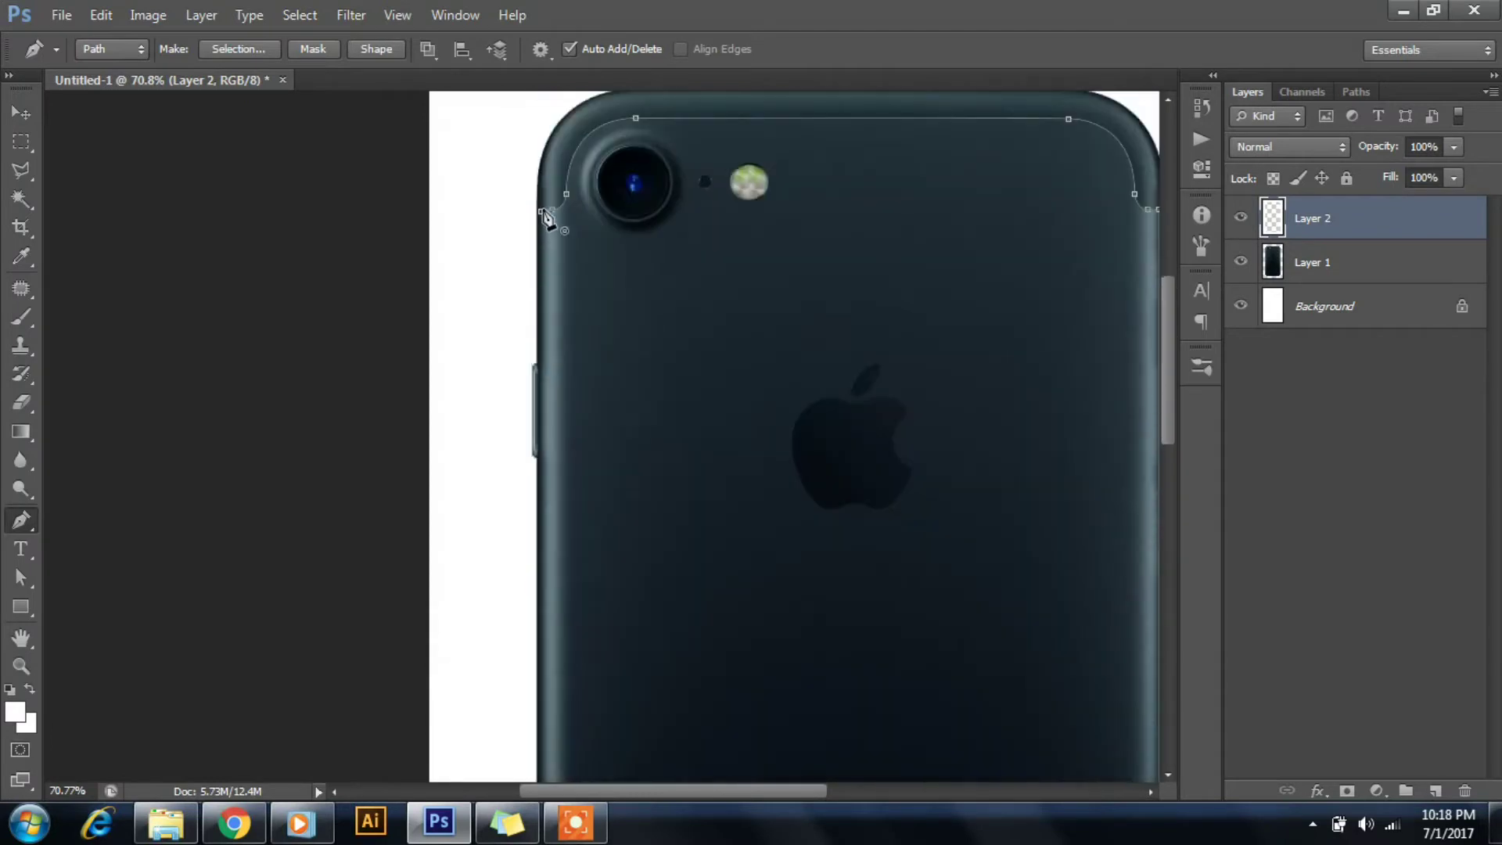
scroll(731, 325, down, 3)
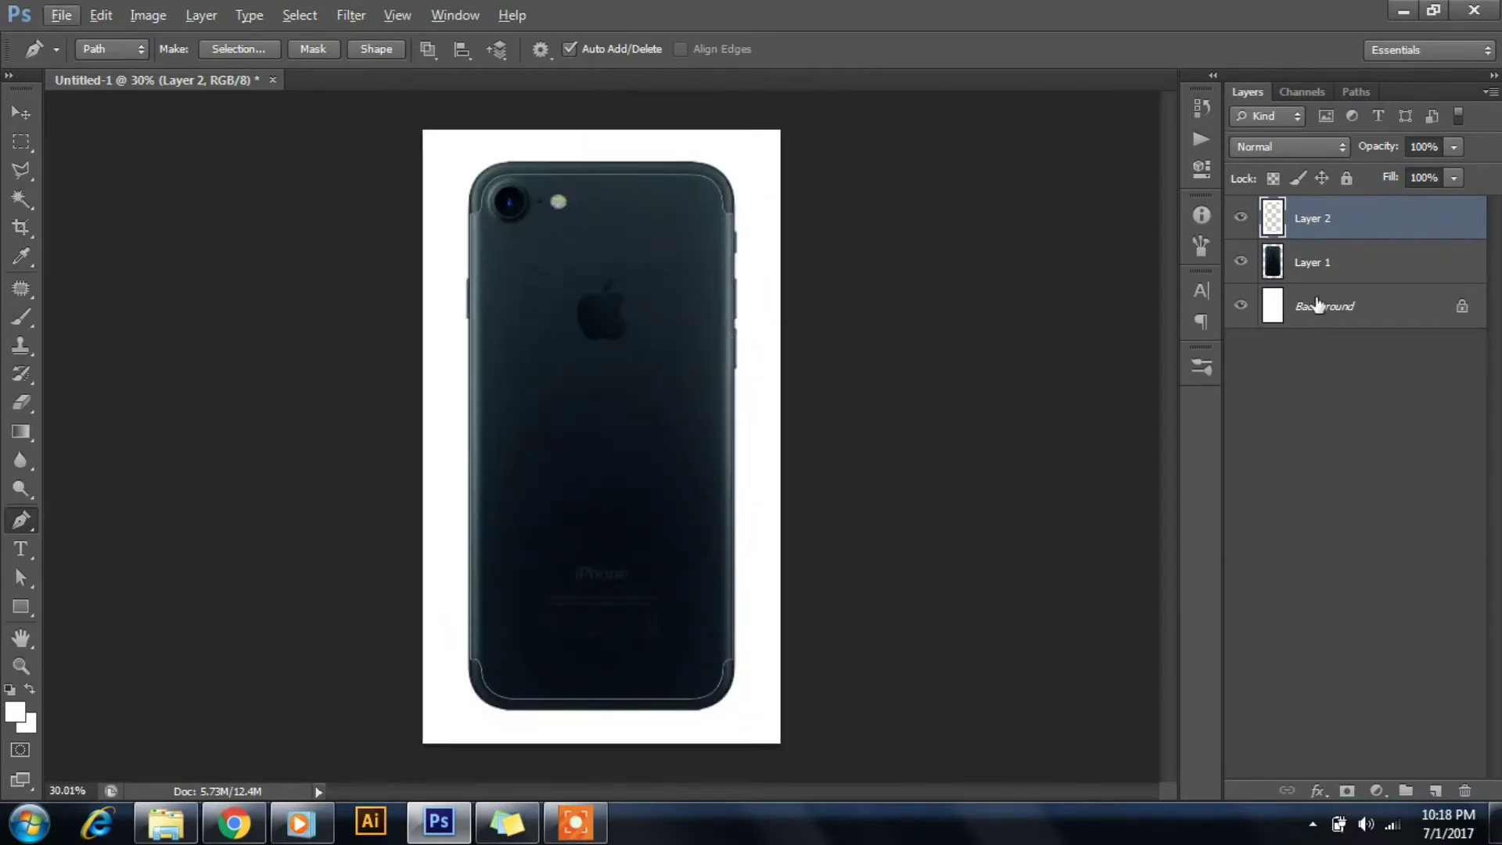
- Duplicate Layer 1 and delete the traced inner body from Layer 1 copy, then deselect
click(1328, 267)
mouse_move(1329, 271)
mouse_down()
mouse_move(1465, 519)
mouse_move(1435, 790)
mouse_up()
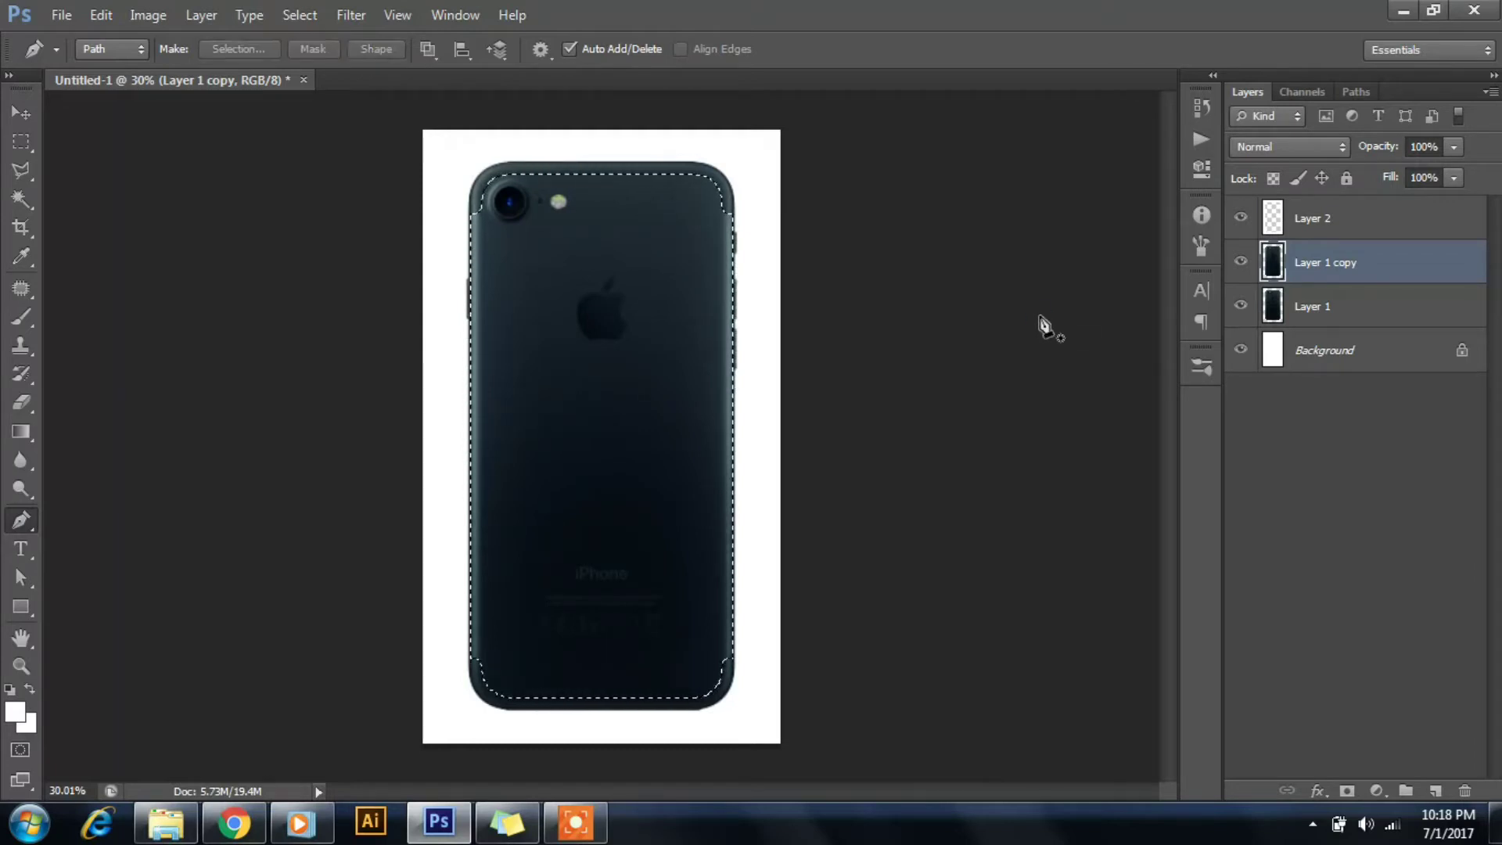
key(Delete)
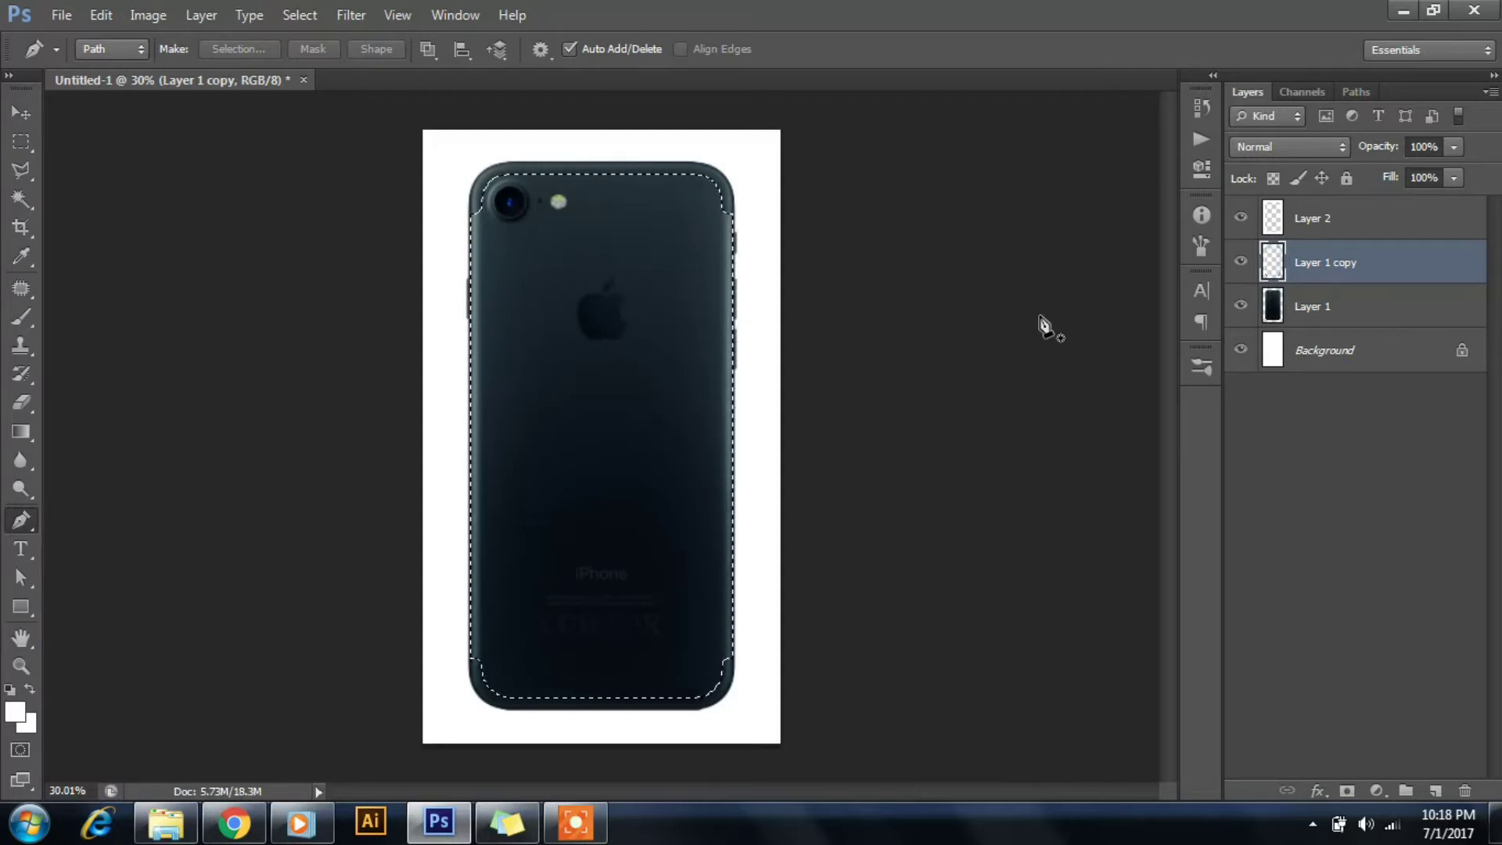
key(ctrl+d)
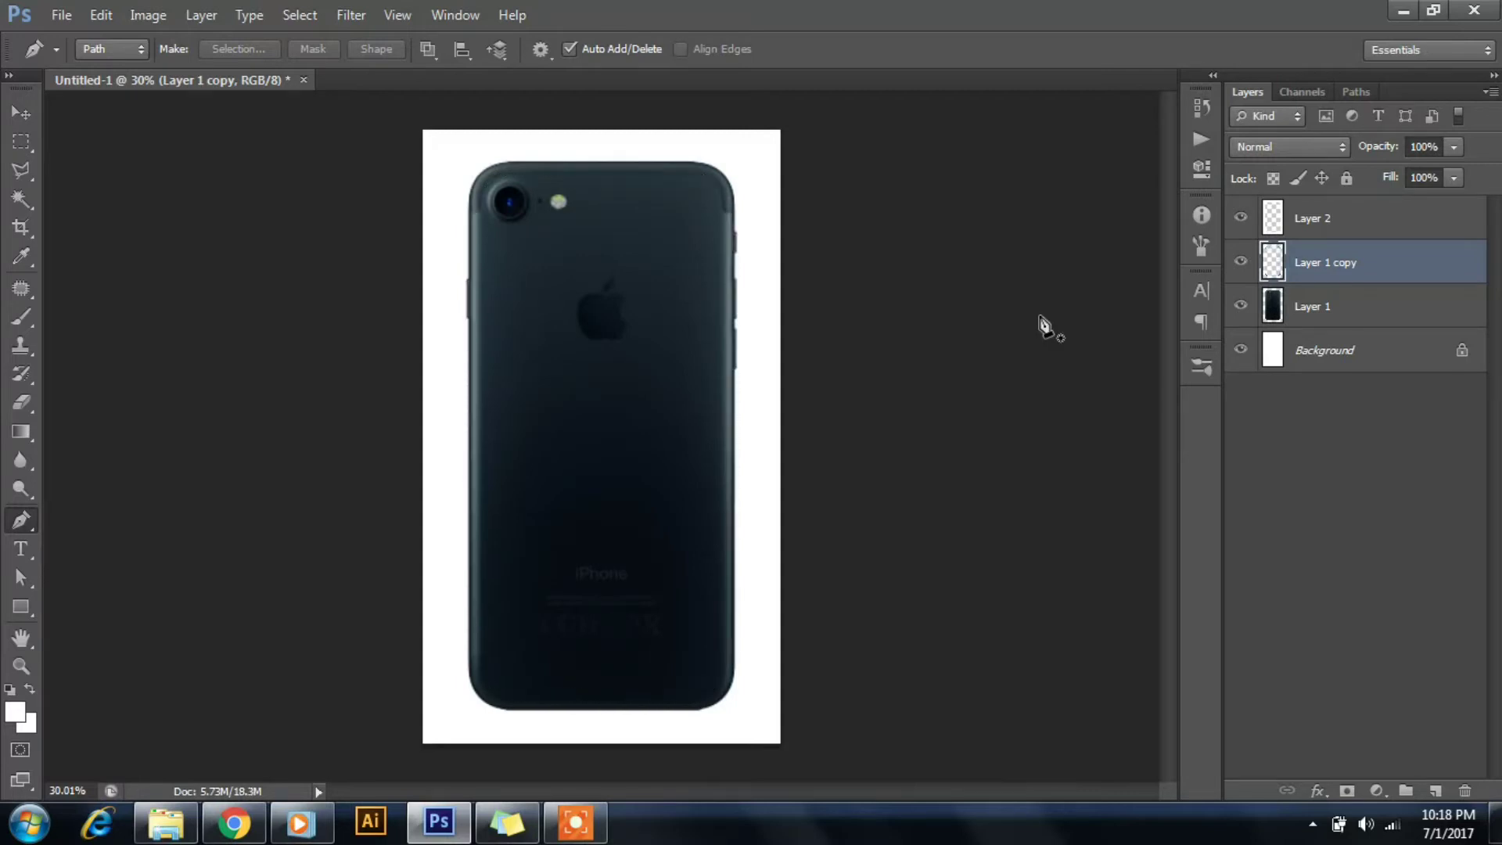
alt+click(1240, 262)
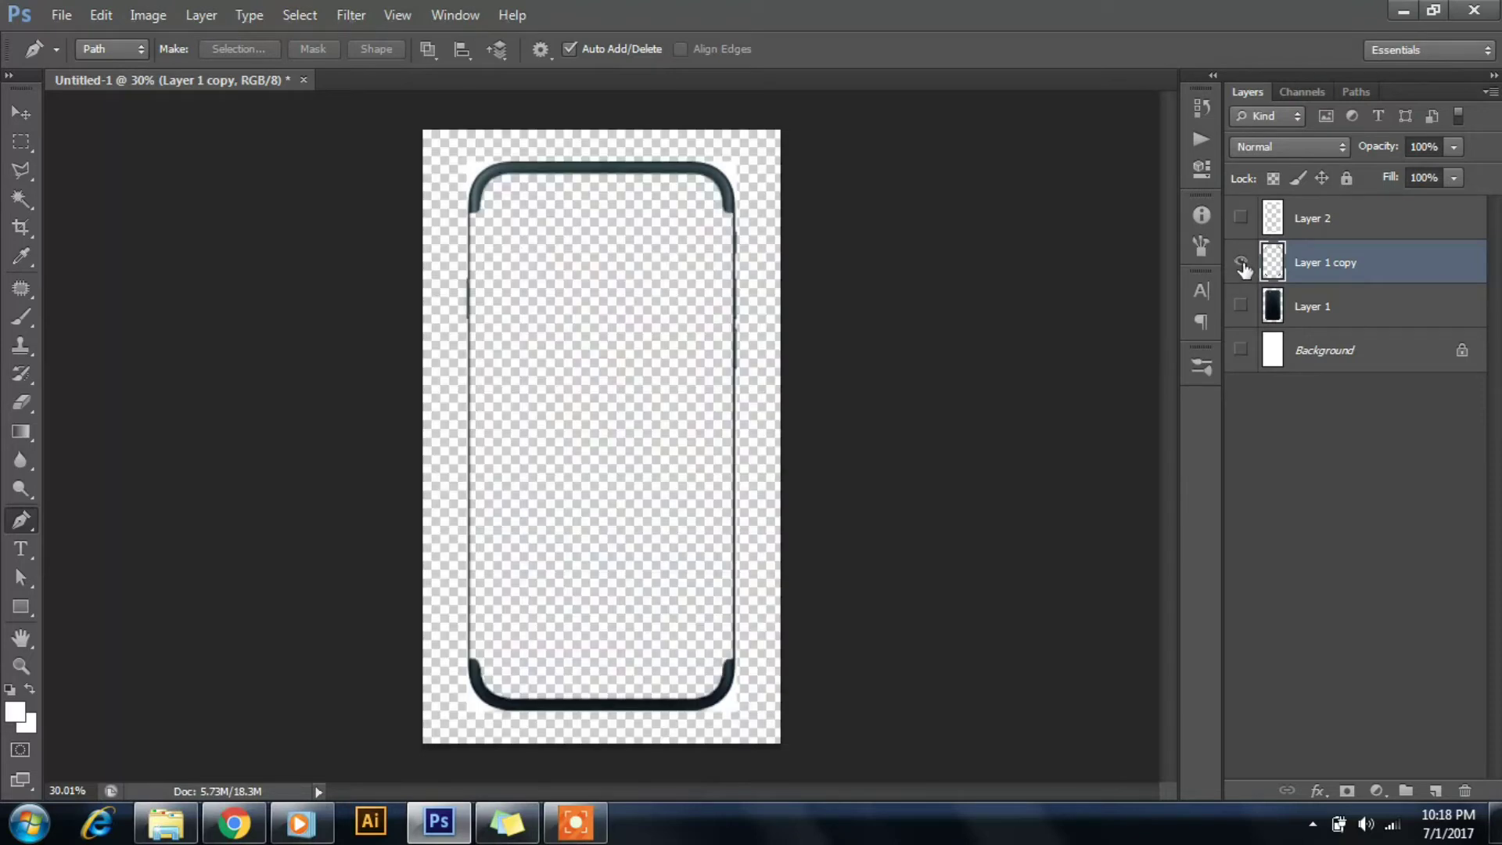
alt+click(1241, 262)
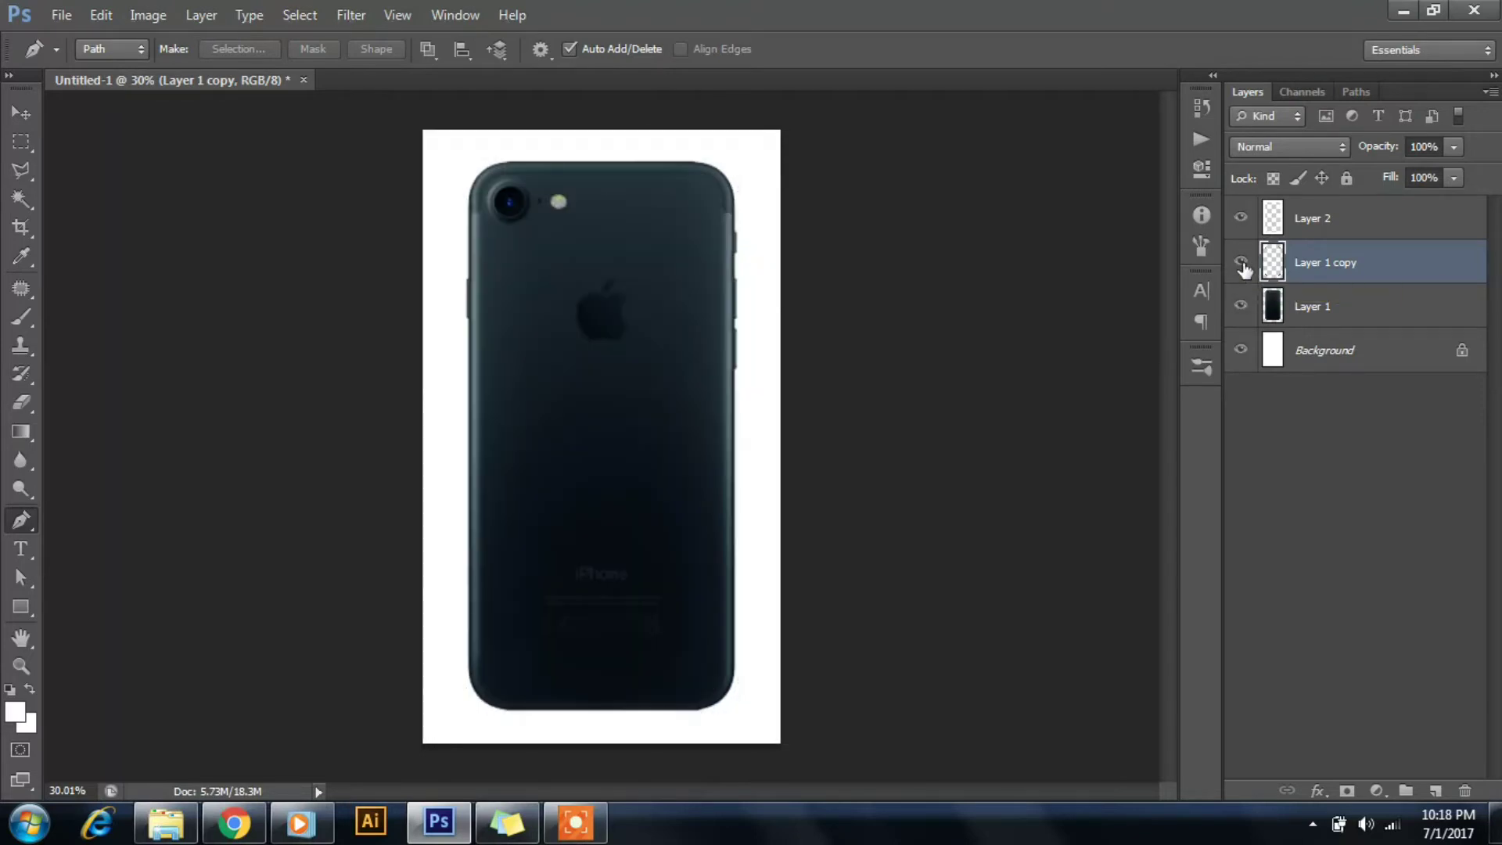
alt+click(1240, 262)
- Magic-Wand the white area outside the bumper corner on Layer 1 copy, then deselect
alt+click(1240, 262)
key(w)
scroll(463, 151, up, 5)
click(470, 151)
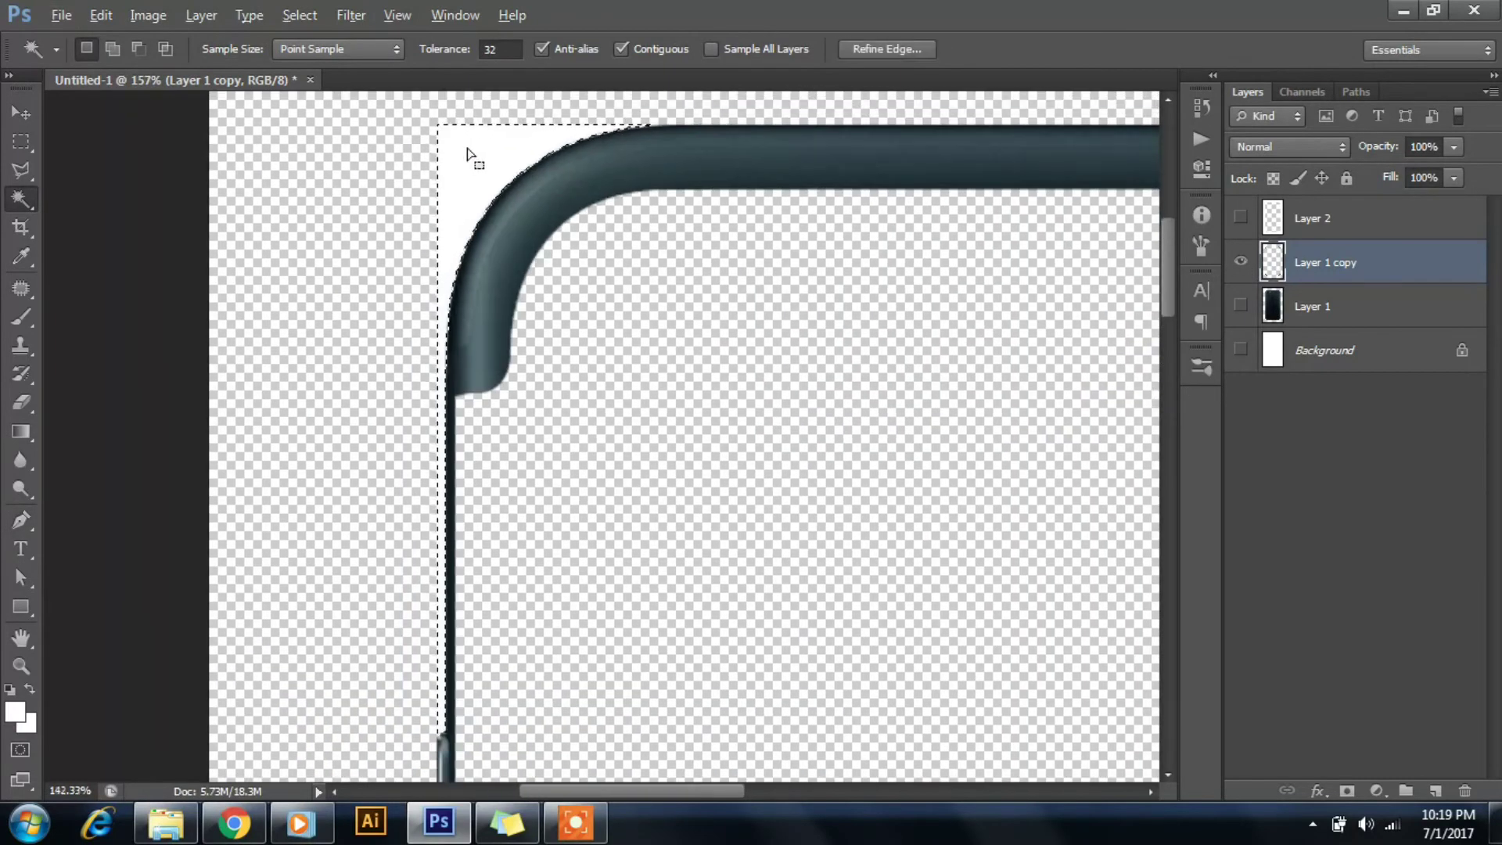
scroll(737, 151, down, 2)
scroll(848, 154, up, 3)
scroll(849, 155, down, 4)
scroll(858, 161, up, 2)
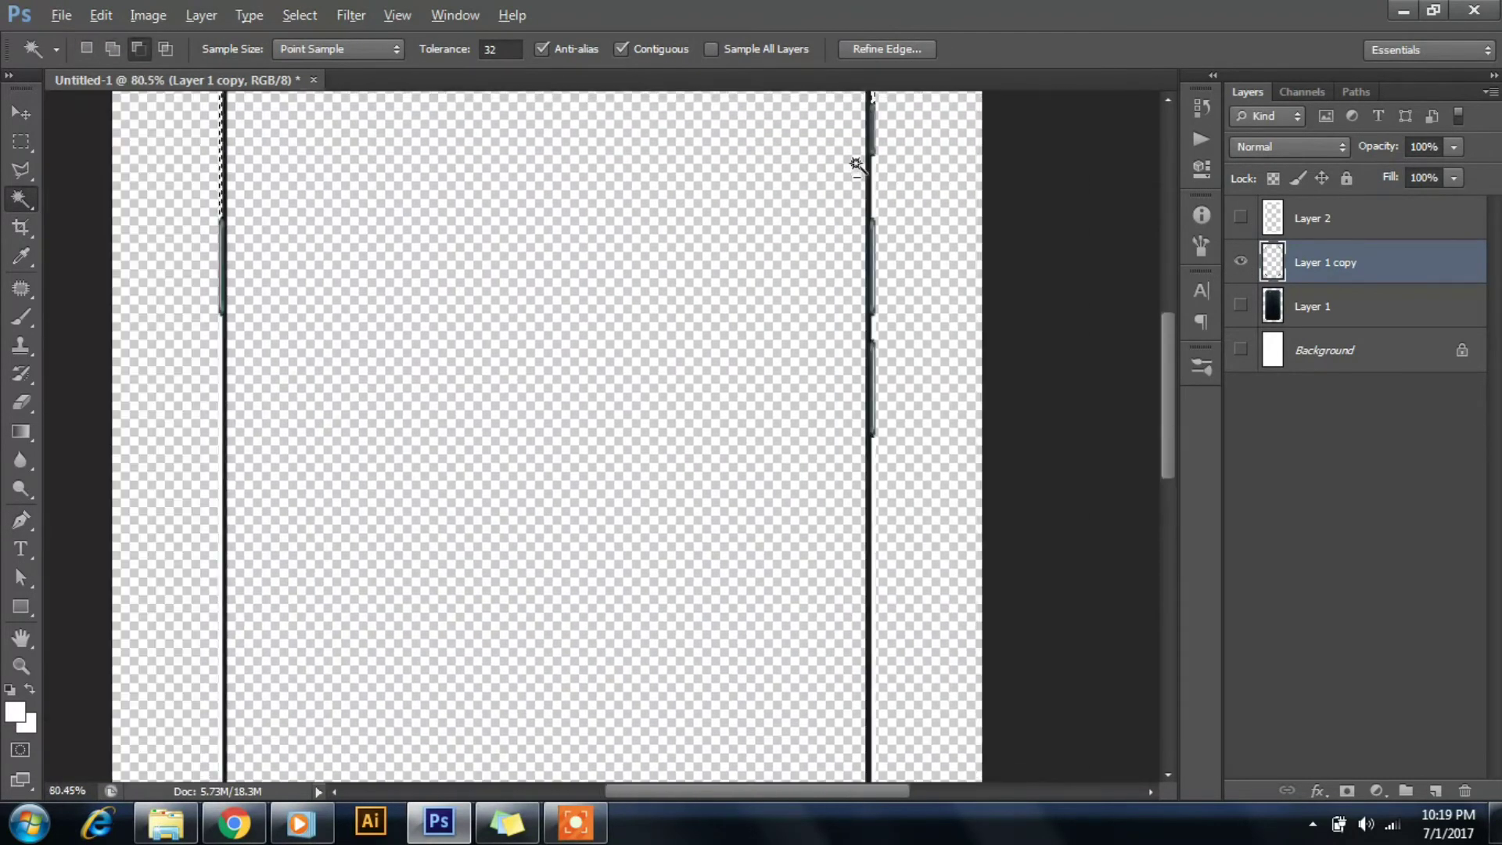
scroll(872, 188, up, 3)
scroll(899, 277, down, 3)
scroll(889, 266, down, 2)
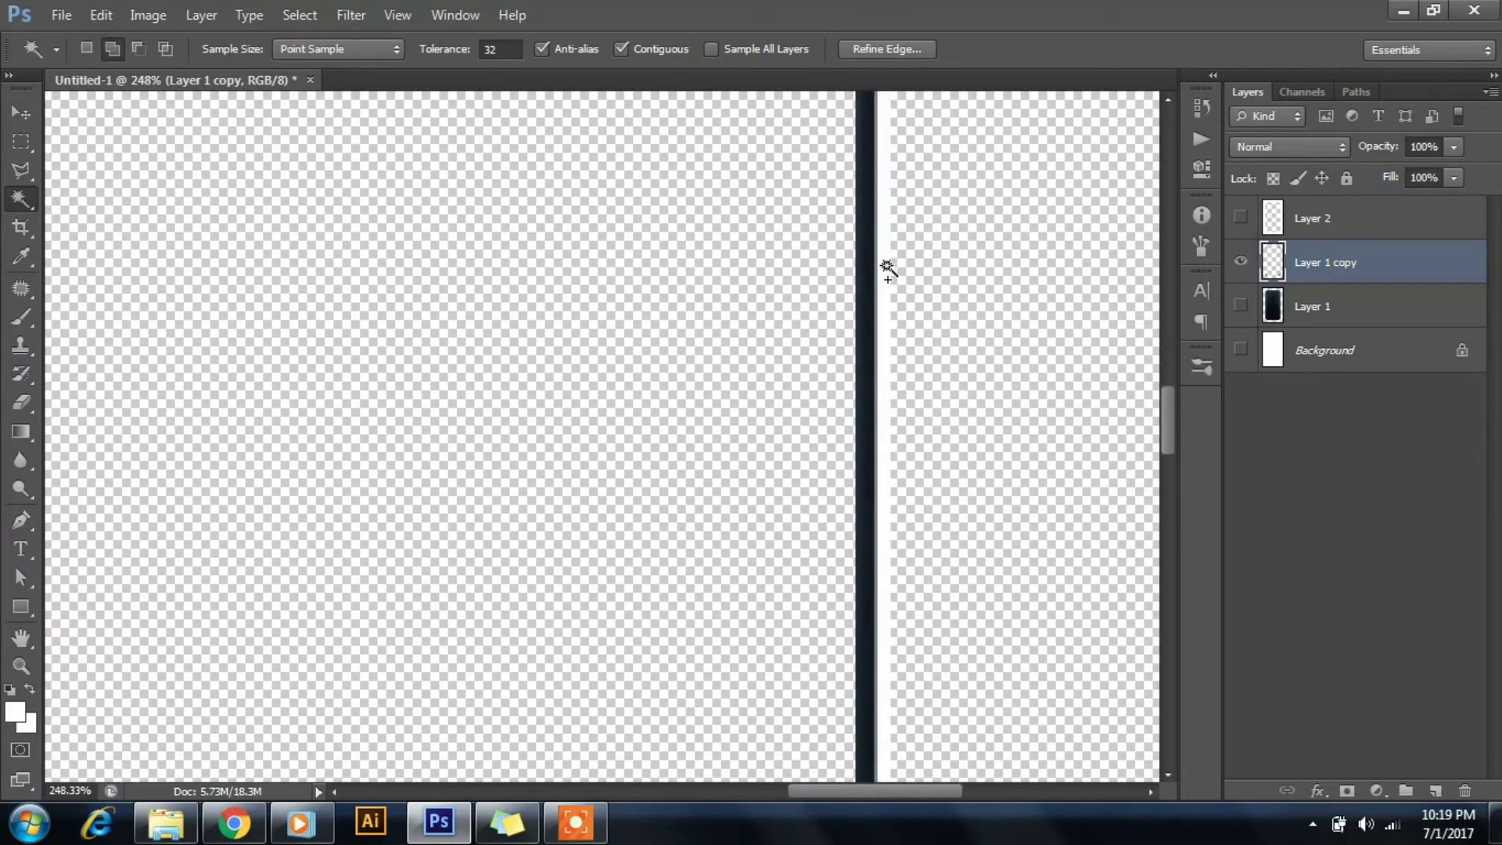
scroll(889, 262, down, 3)
scroll(659, 420, down, 1)
scroll(659, 421, up, 5)
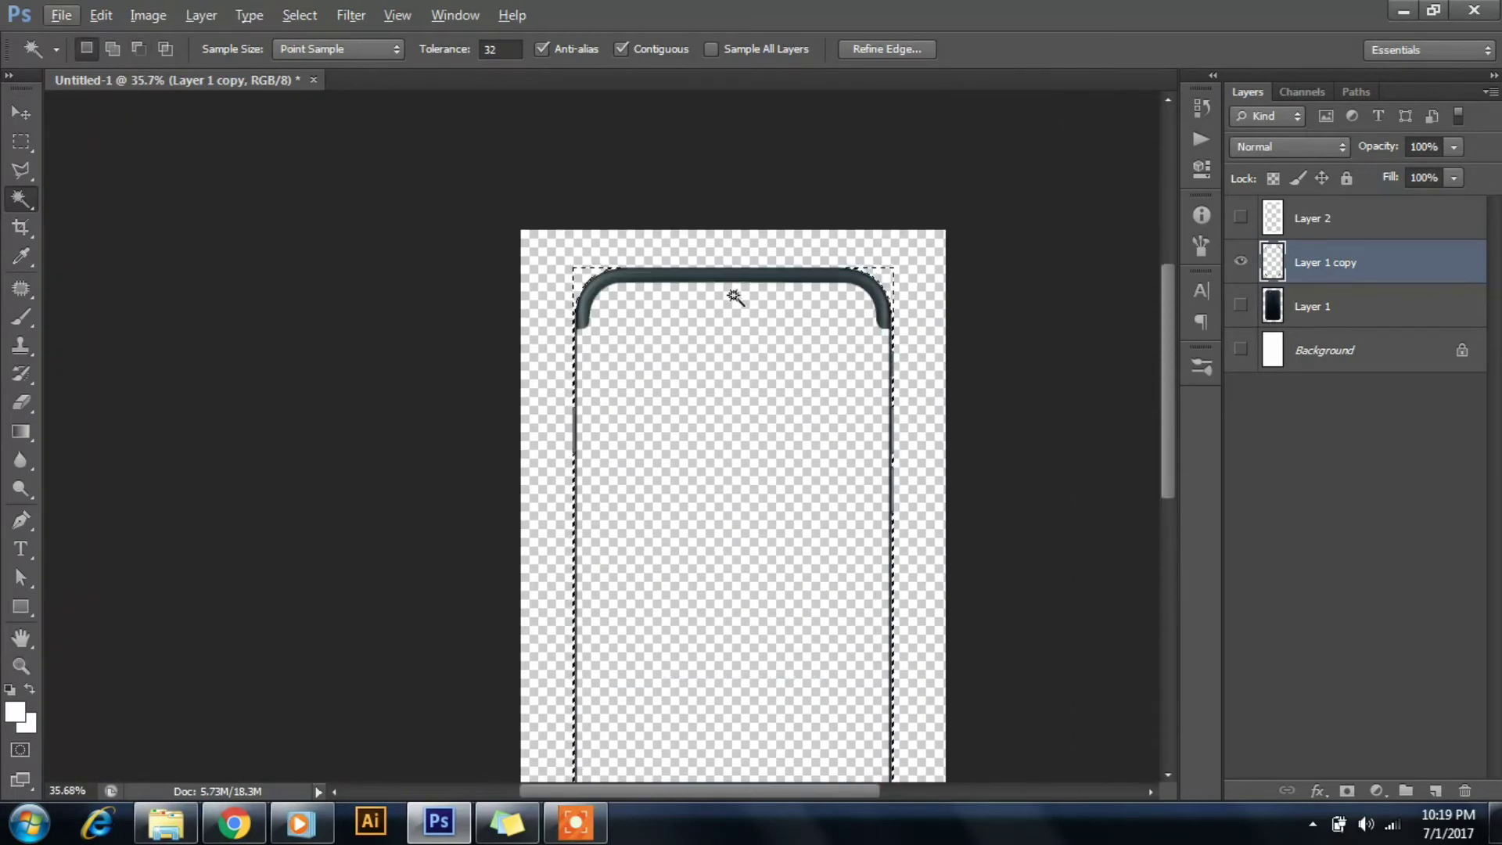
key(ctrl+d)
- Hide Layer 1 copy and Layer 2 so only Layer 1 and the Background show
scroll(923, 345, down, 1)
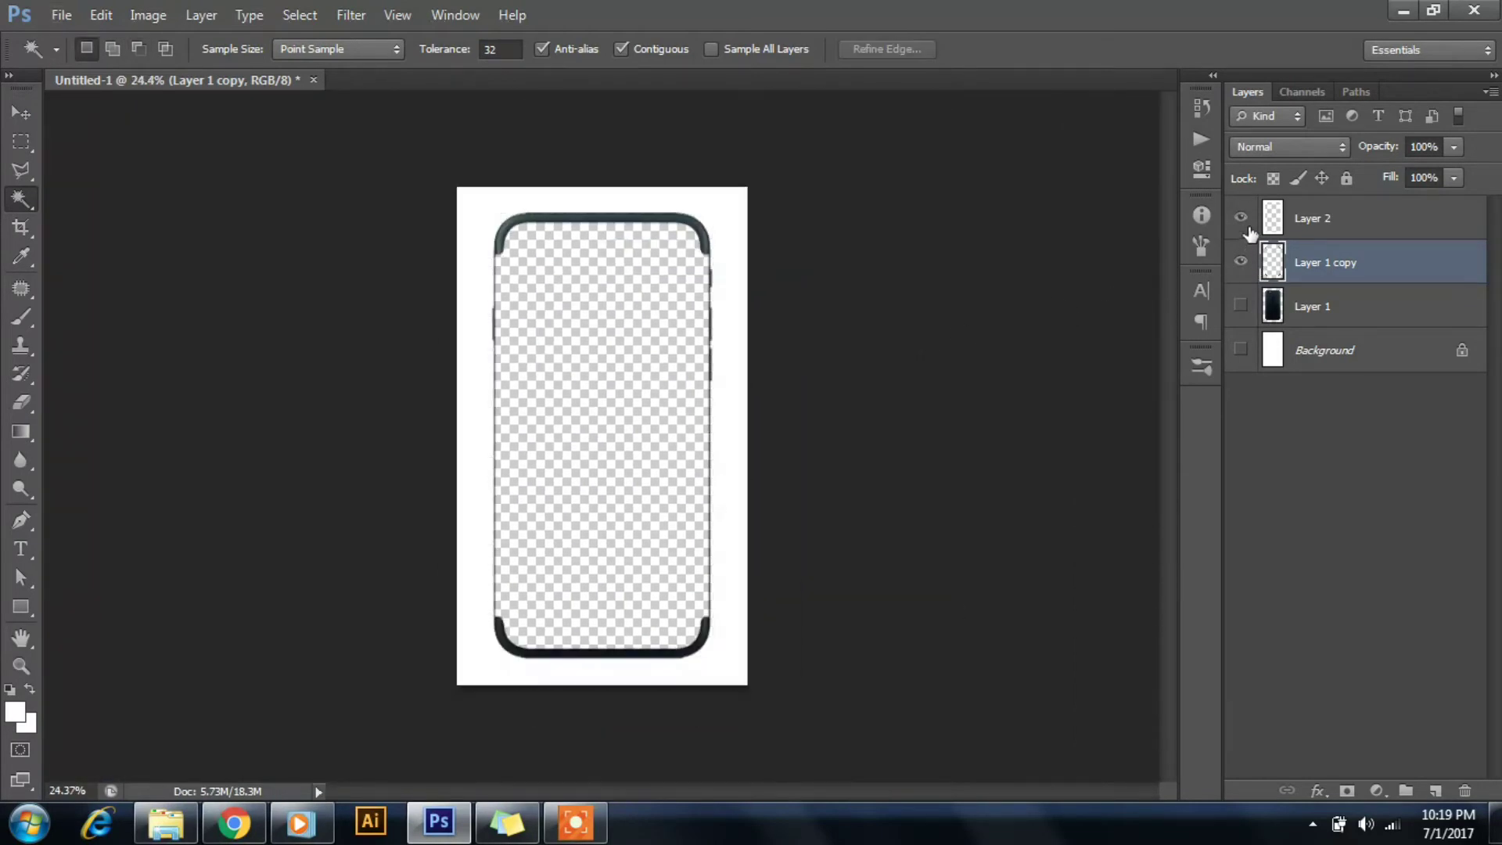
drag(1240, 217, 1241, 355)
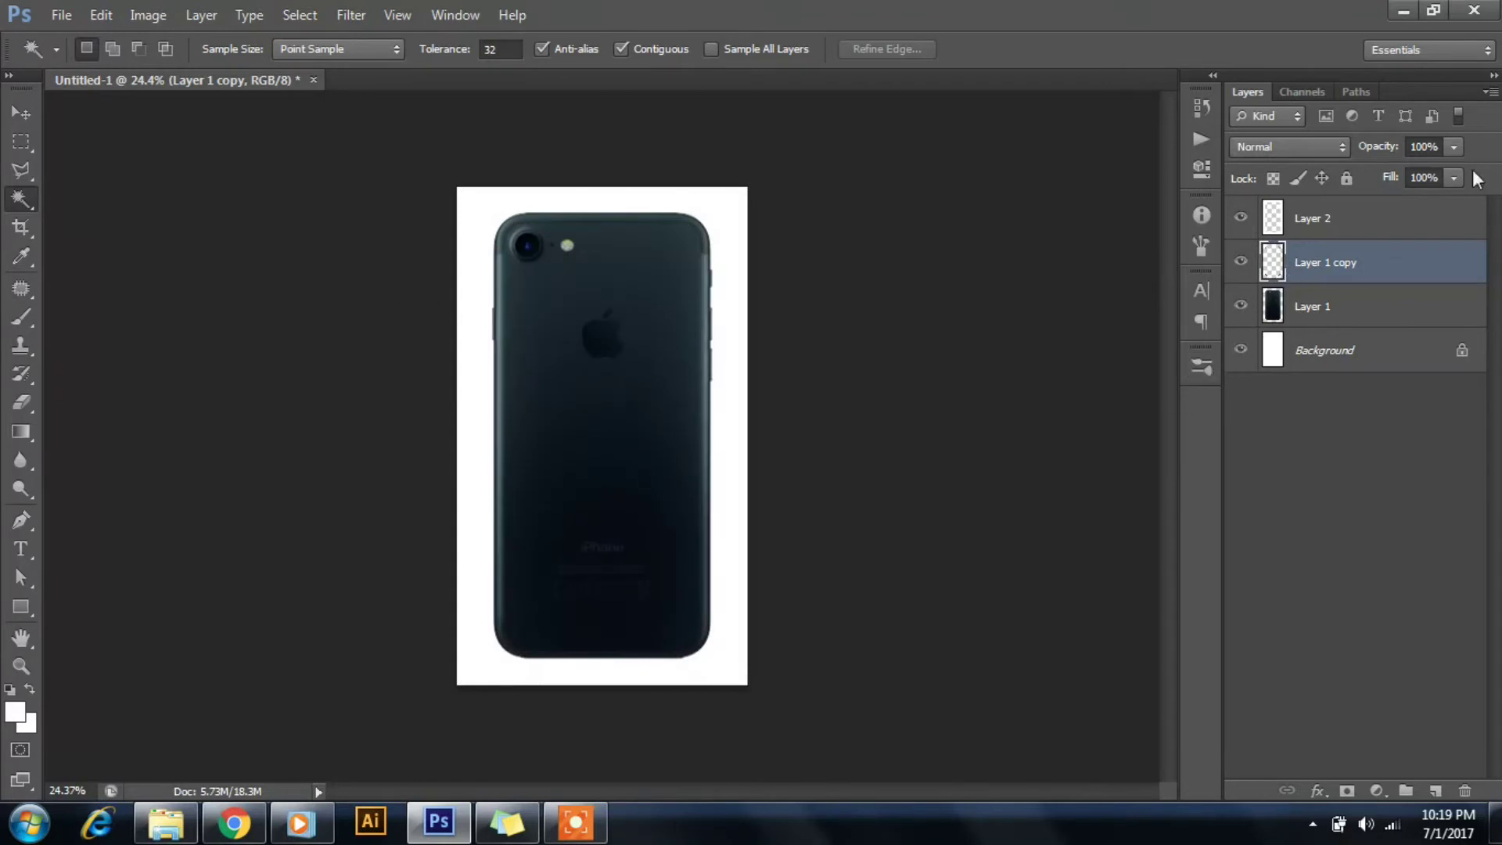
click(1240, 305)
drag(1241, 262, 1241, 217)
click(1240, 306)
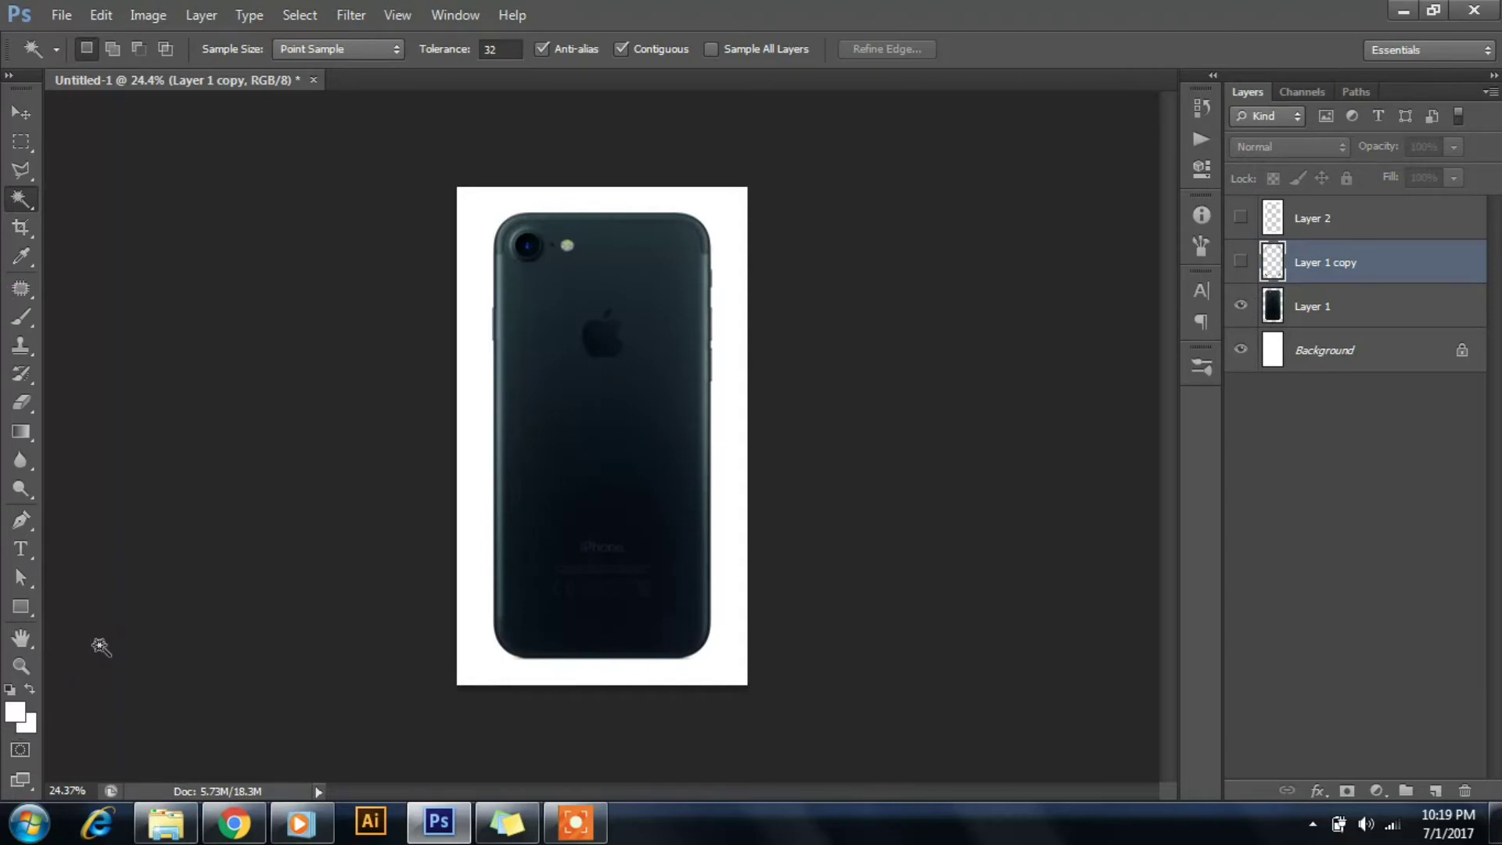
- Draw a white Ellipse 1 over the camera lens at 50% opacity
click(20, 606)
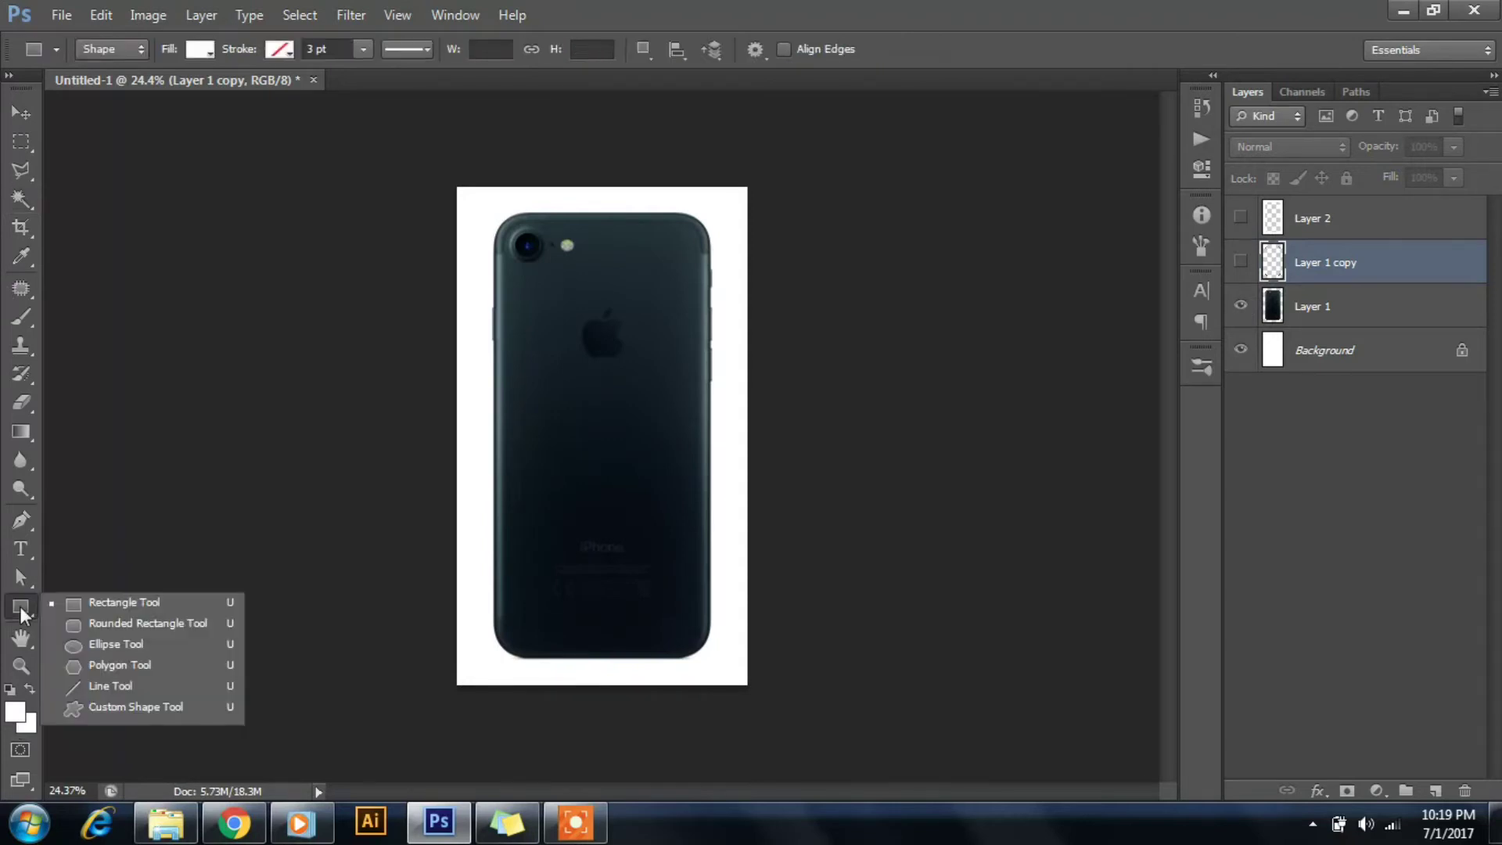
click(90, 645)
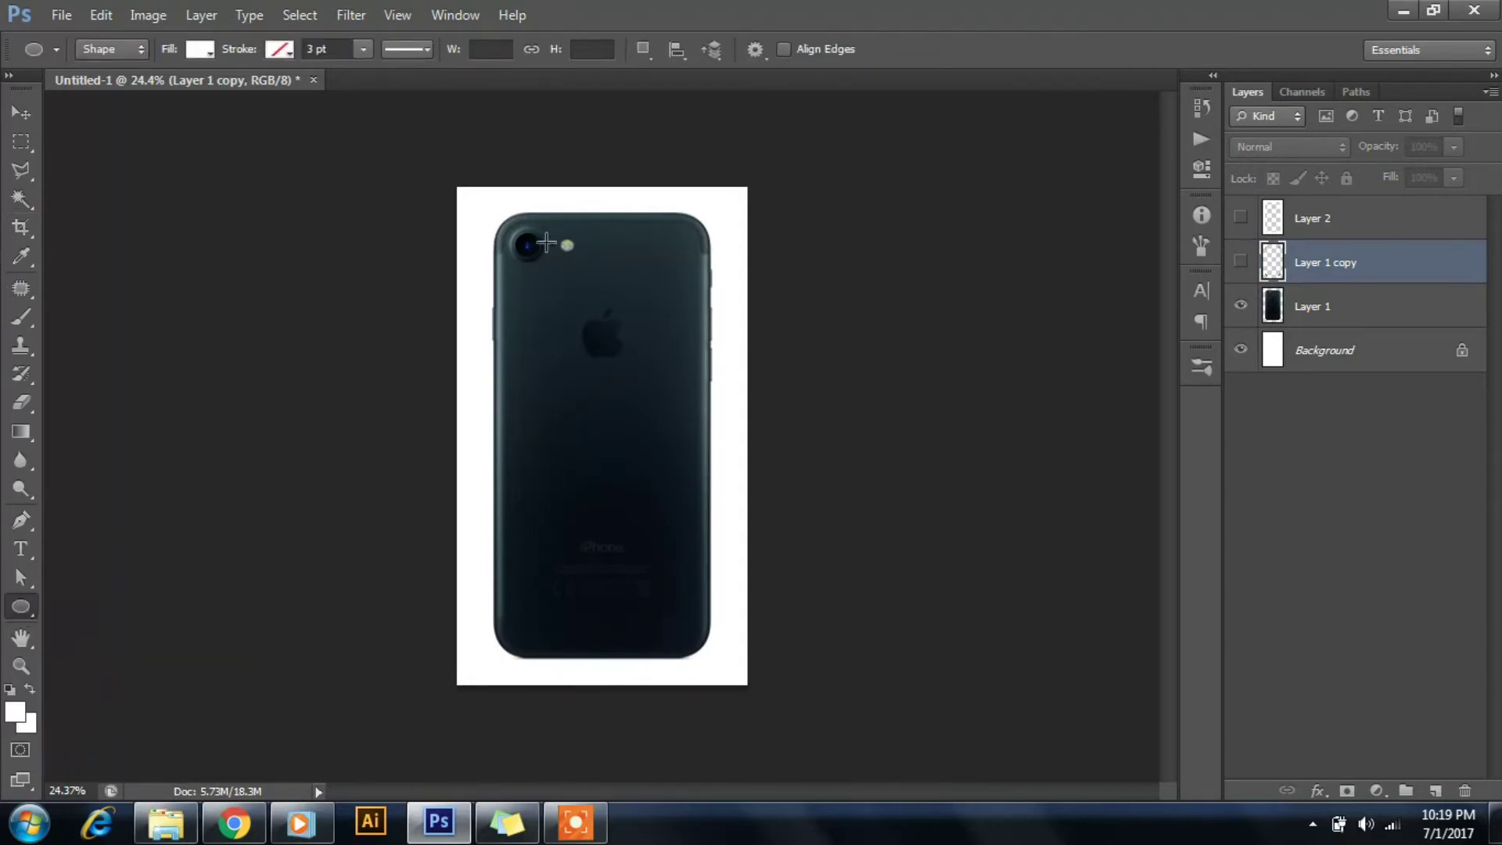
scroll(515, 206, up, 2)
scroll(376, 101, up, 3)
scroll(446, 107, up, 2)
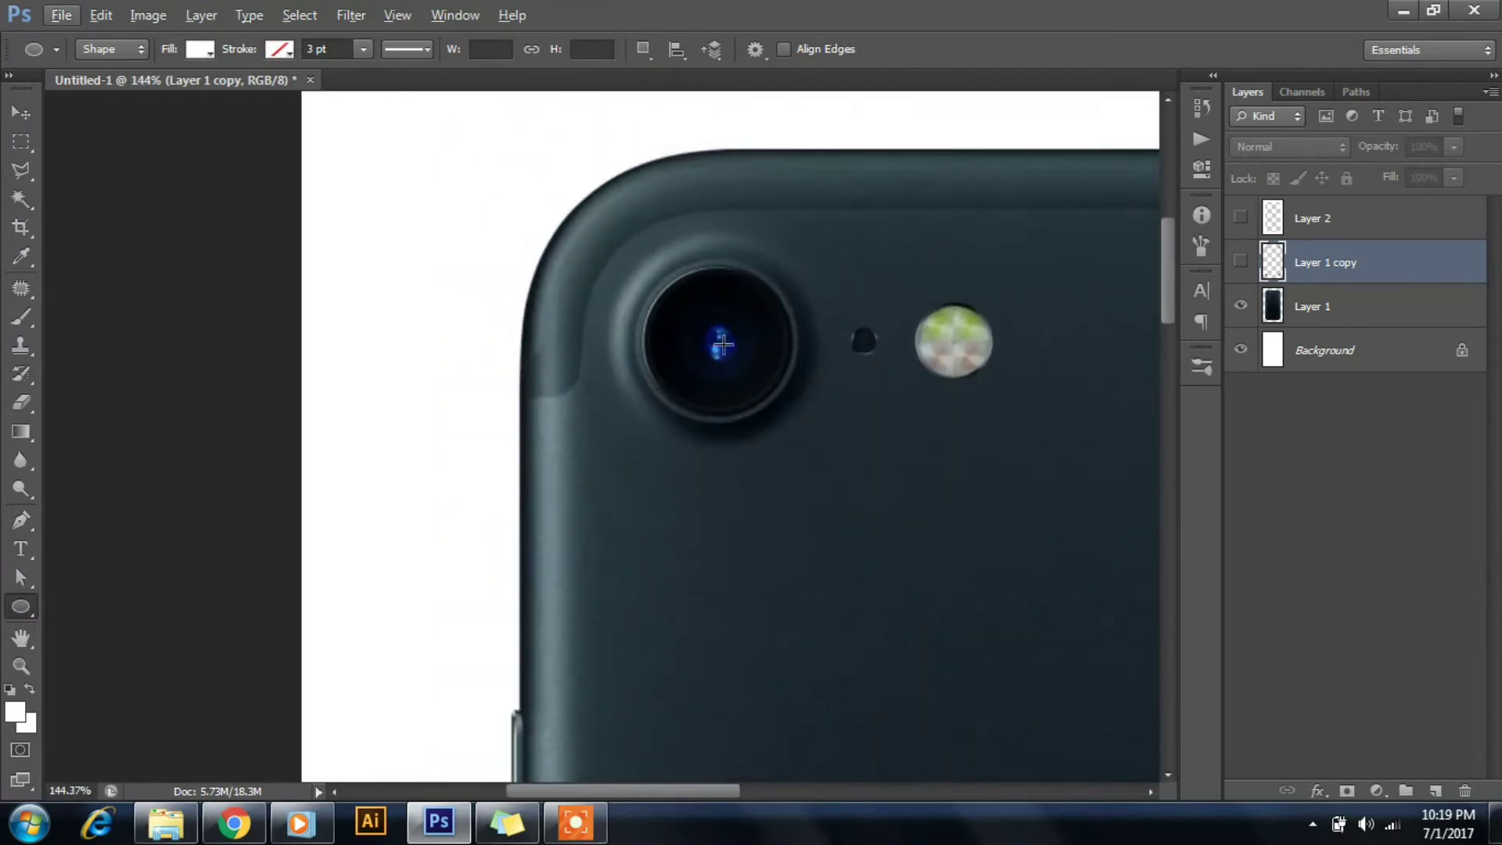
drag(726, 348, 823, 491)
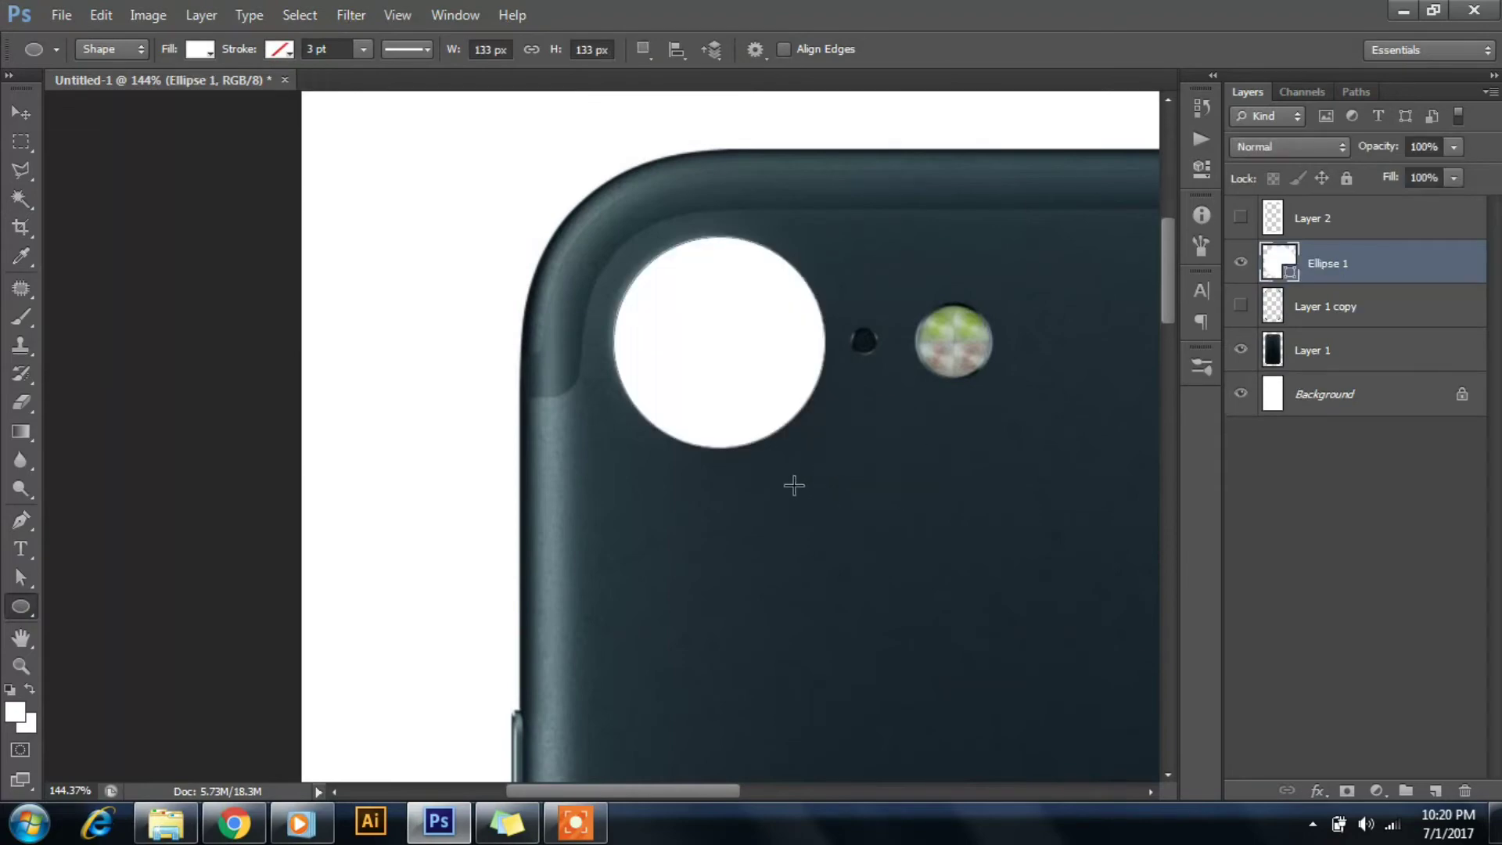
key(5)
- Draw a rounded-rectangle pill across the flash and nudge it slightly left and up
drag(21, 608, 86, 623)
drag(796, 297, 1008, 393)
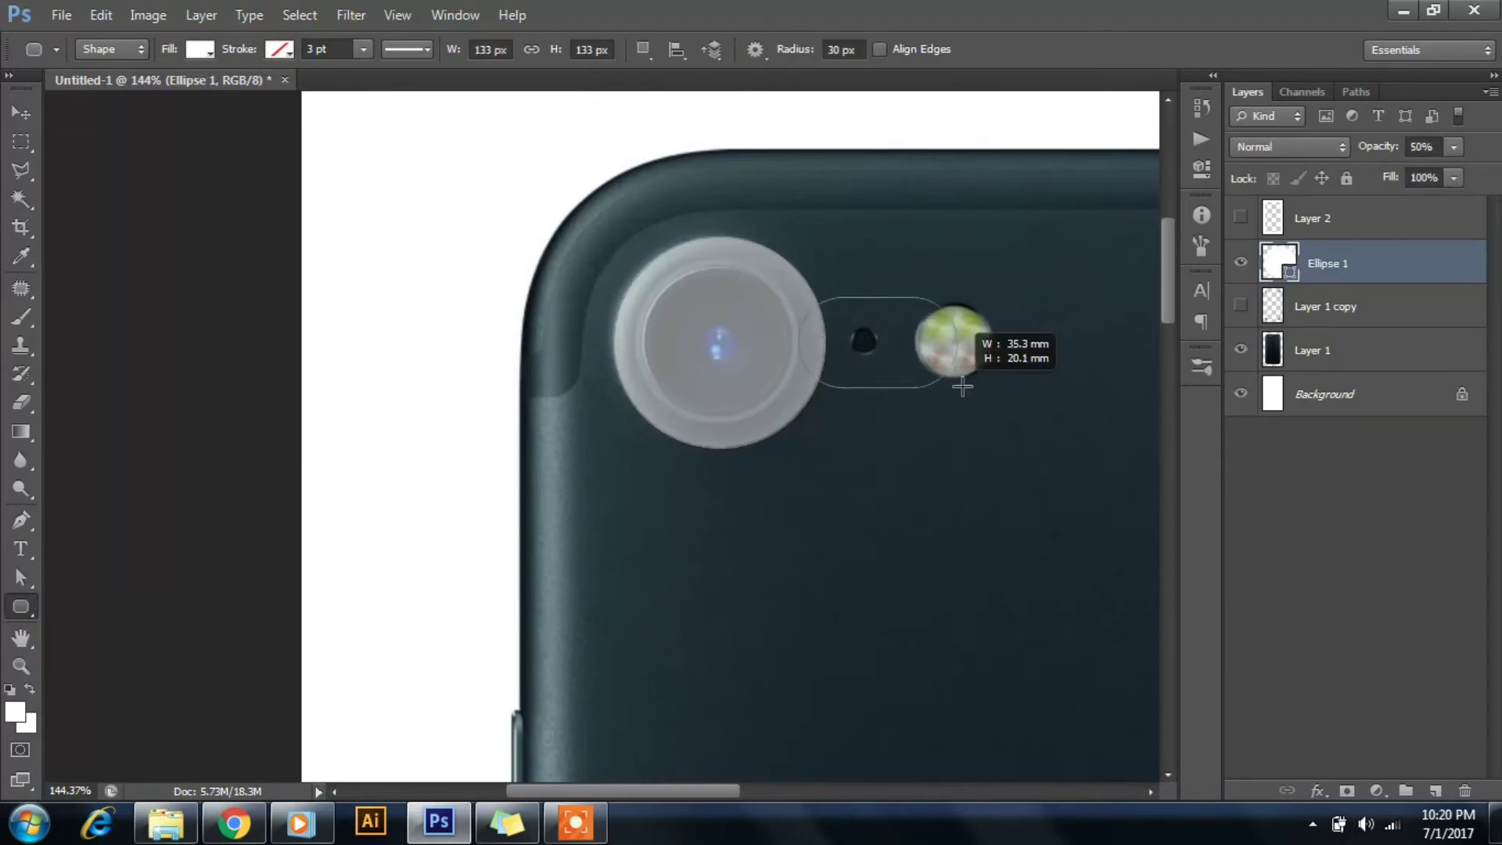
key(v)
drag(959, 358, 950, 355)
key(a)
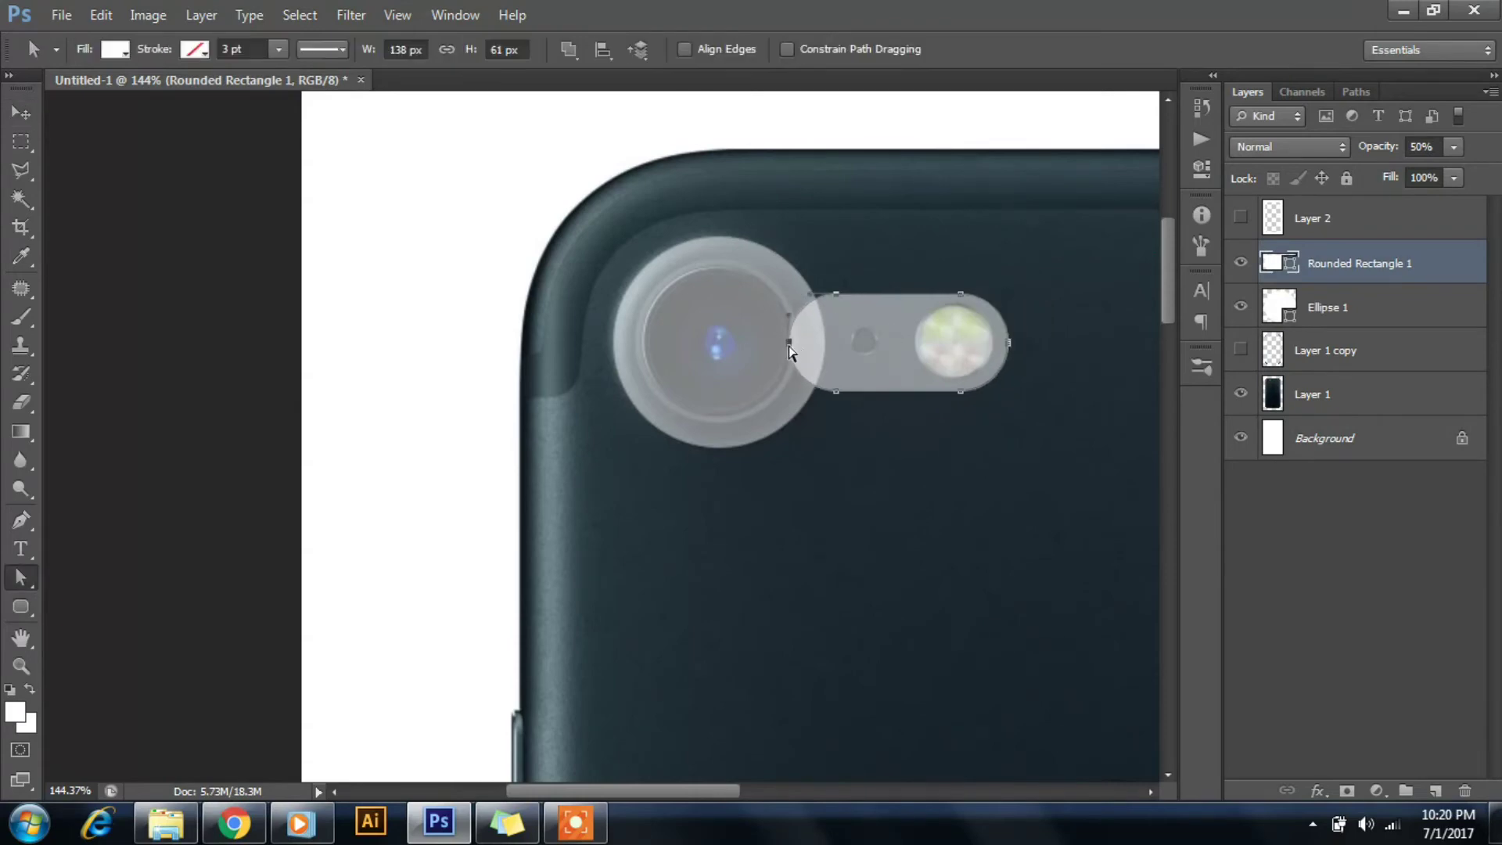
- Stamp-merge the lens circle, pill shape and Layer 1 into a new layer
key(v)
click(738, 262)
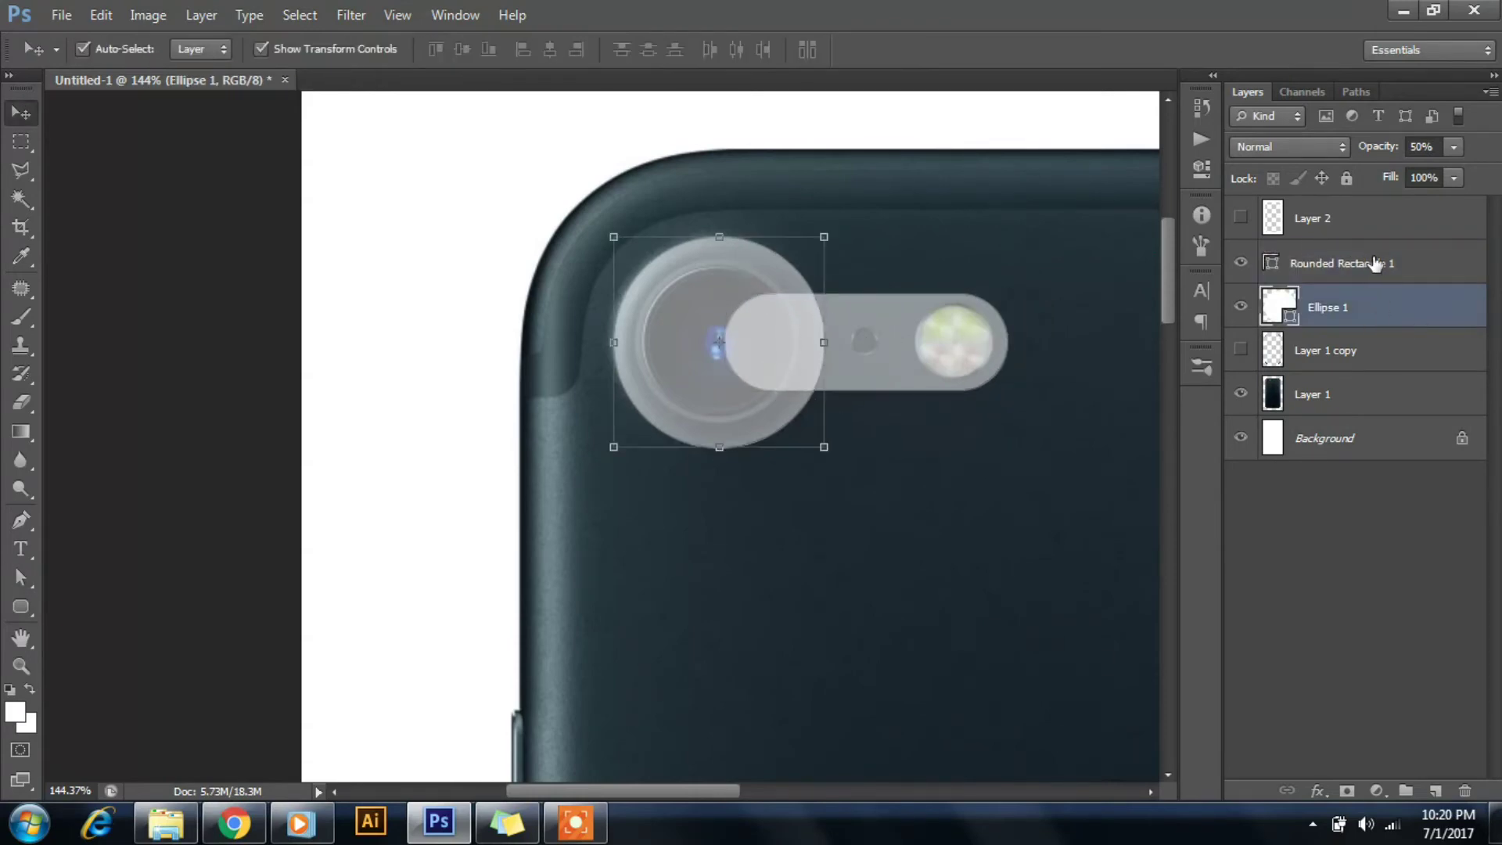
ctrl+click(1374, 263)
click(1371, 393)
key(ctrl+shift+alt+n)
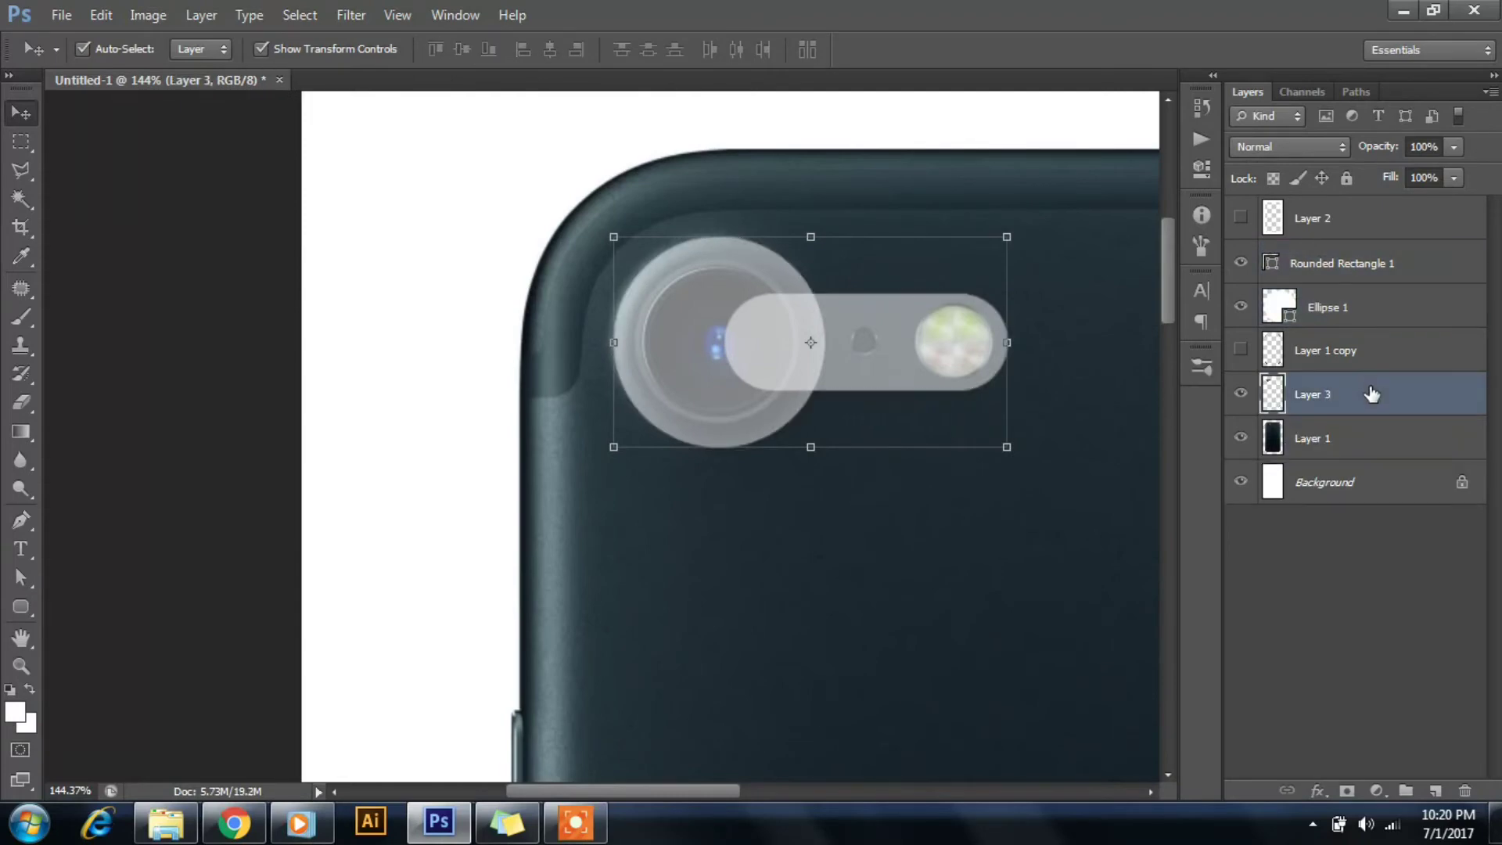
- Hide the pill and phone photo layers, and show the phone outline layer
click(1241, 263)
click(1241, 437)
key(ctrl+0)
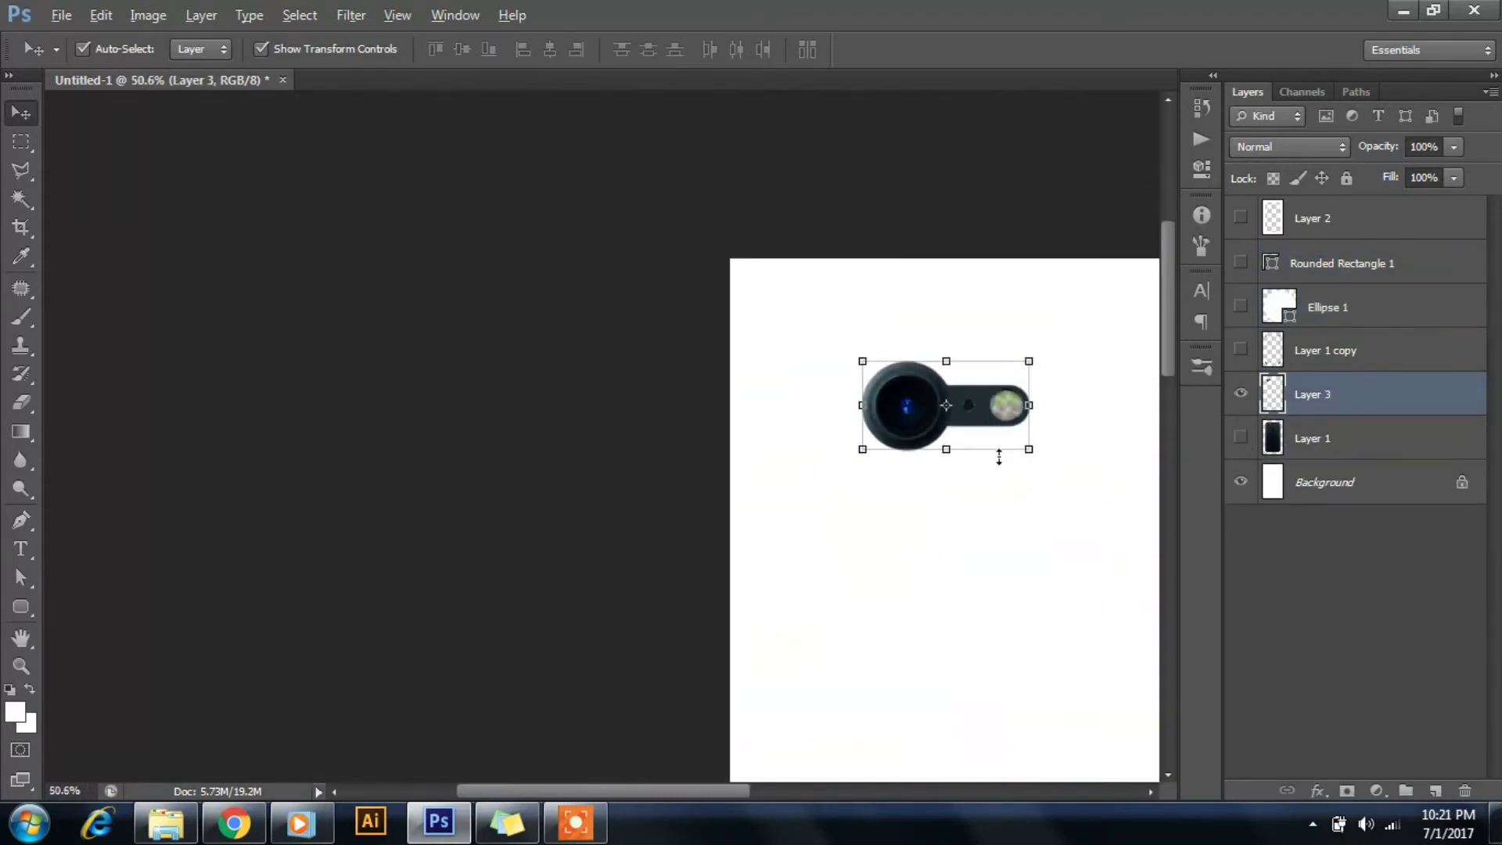
click(1240, 349)
- Rename the merged layer 'camera' and the phone outline layer 'body'
double_click(1313, 394)
text(camera)
key(Return)
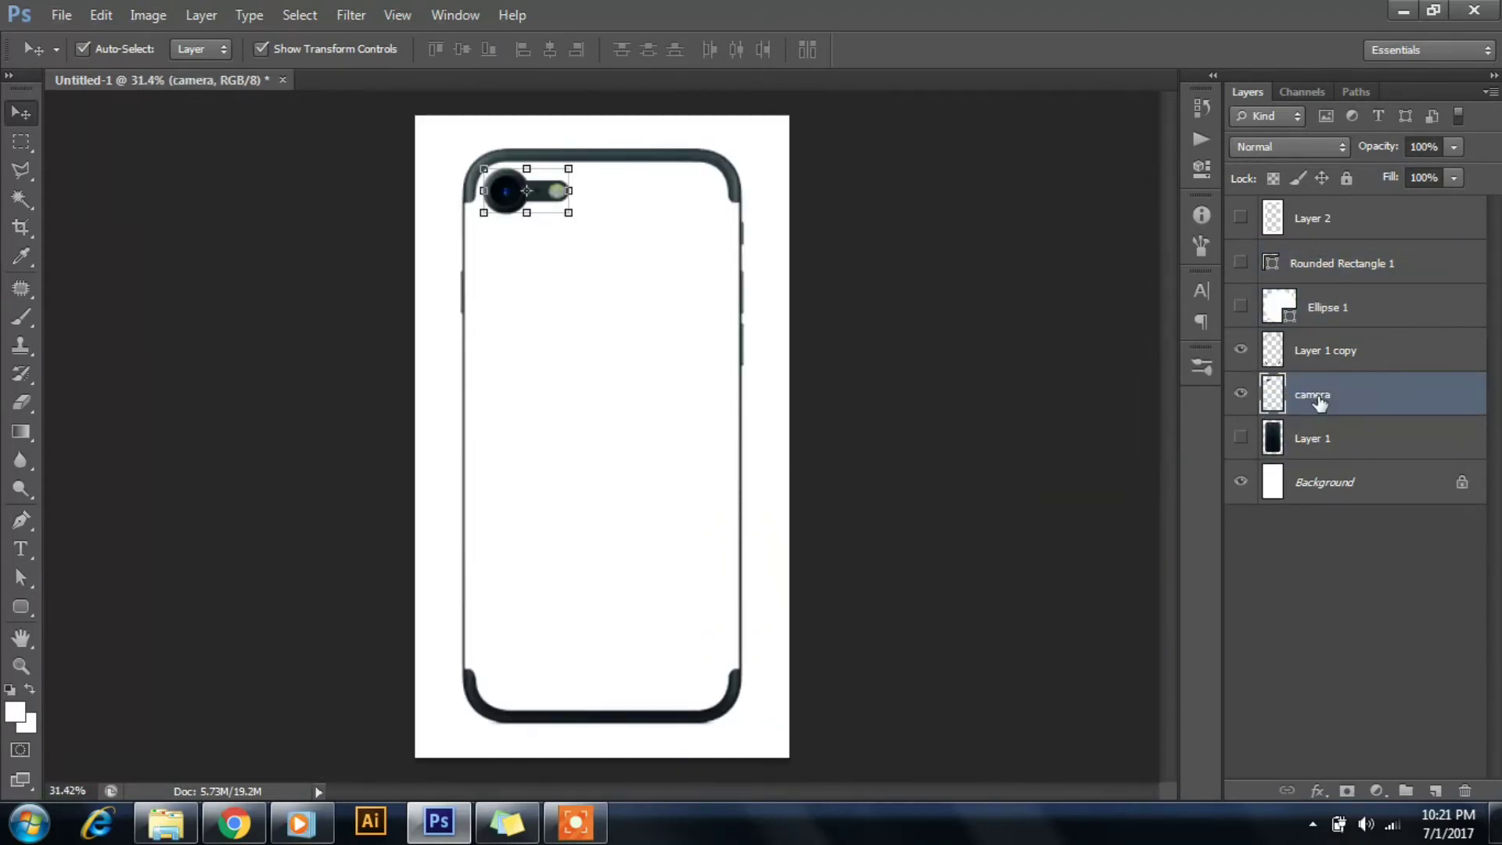
double_click(1345, 349)
text(bo)
key(Return)
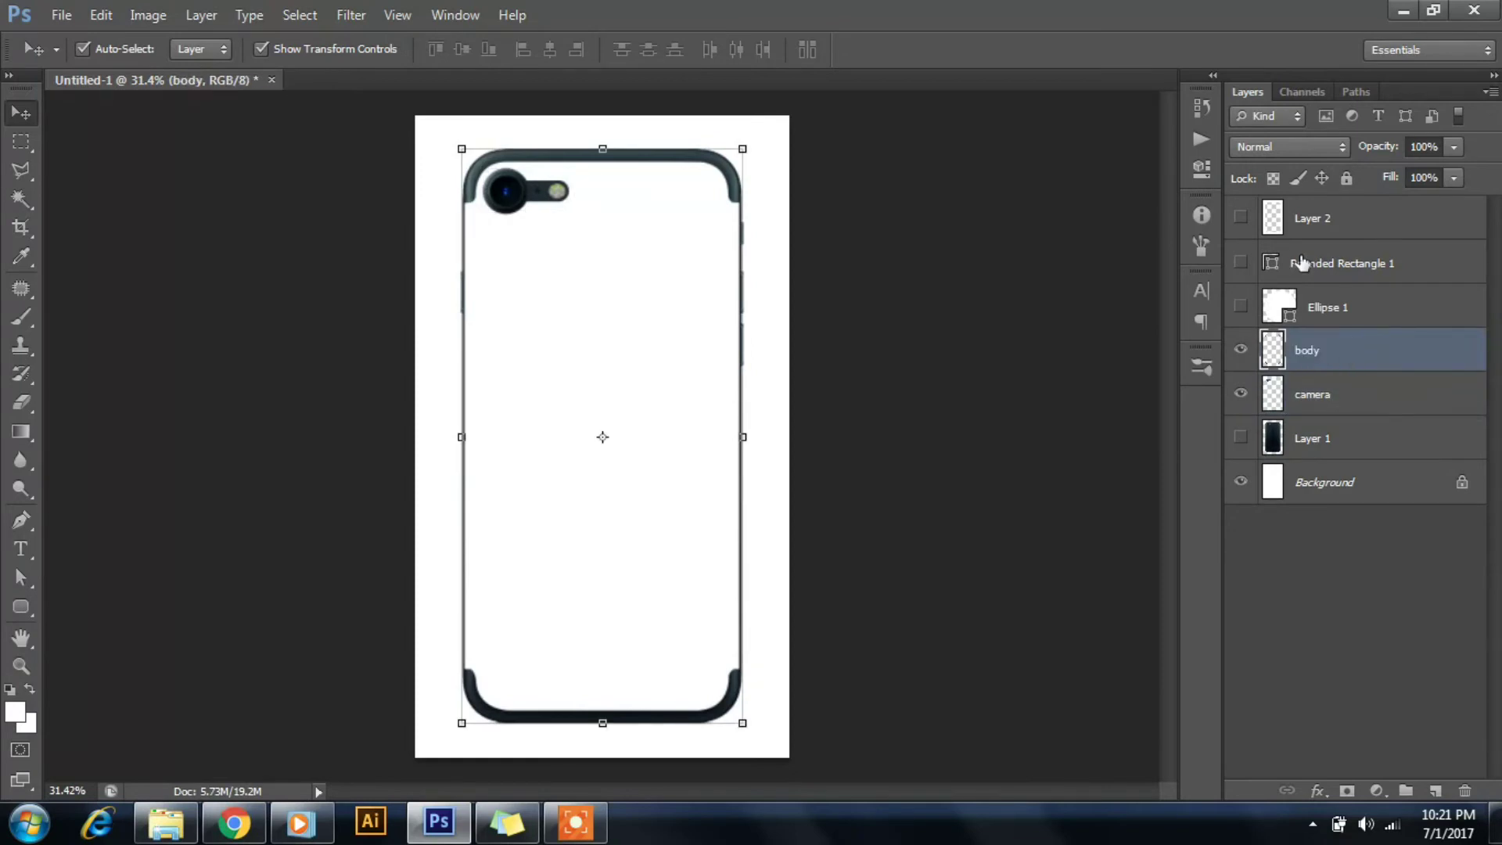
- Delete the leftover Ellipse 1 and Rounded Rectangle 1 layers, and make Layer 2 visible and active
click(1240, 437)
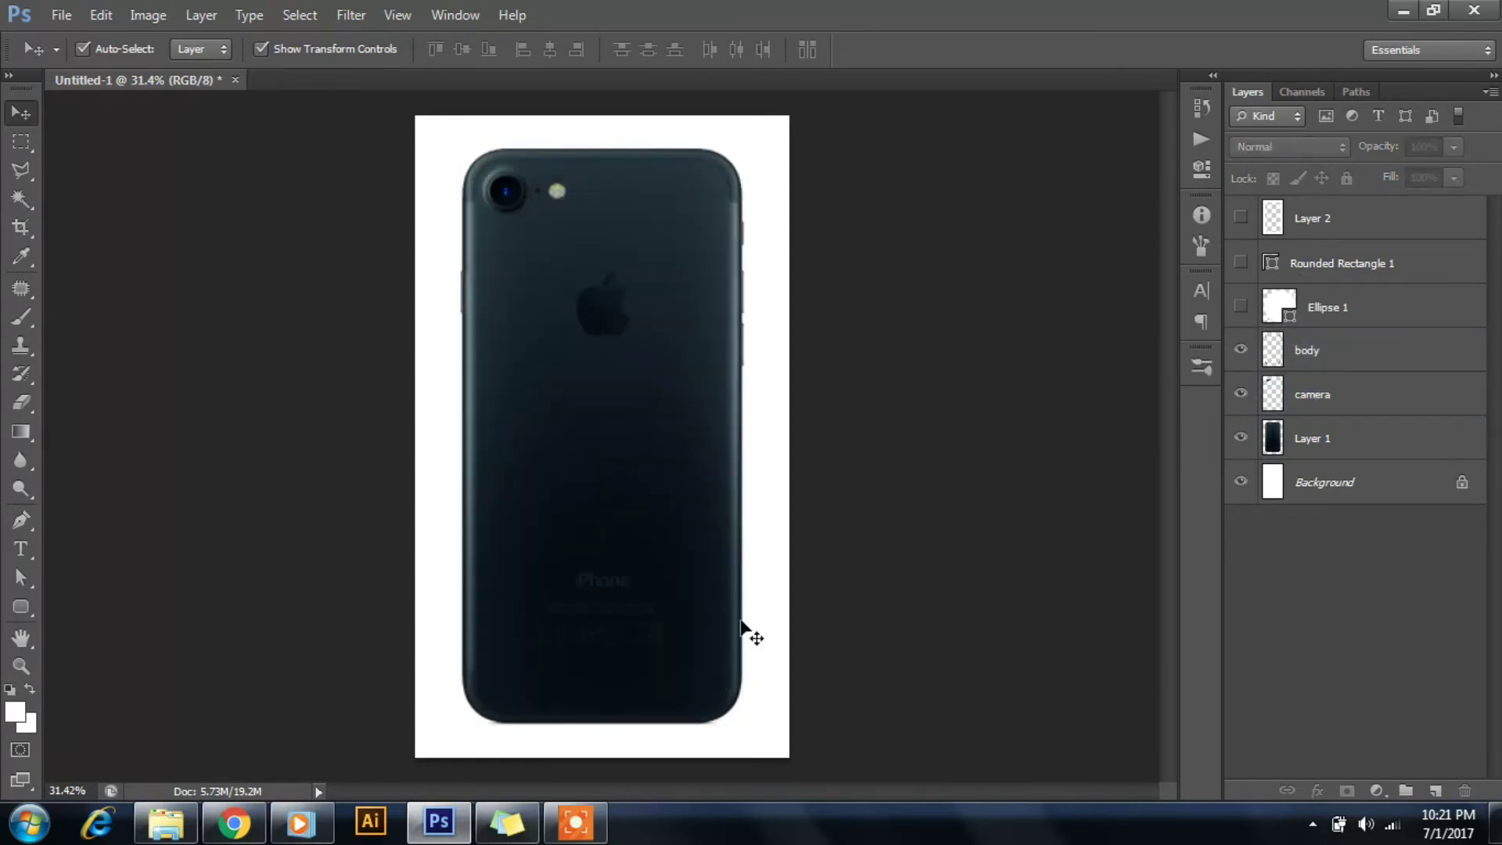
click(1377, 306)
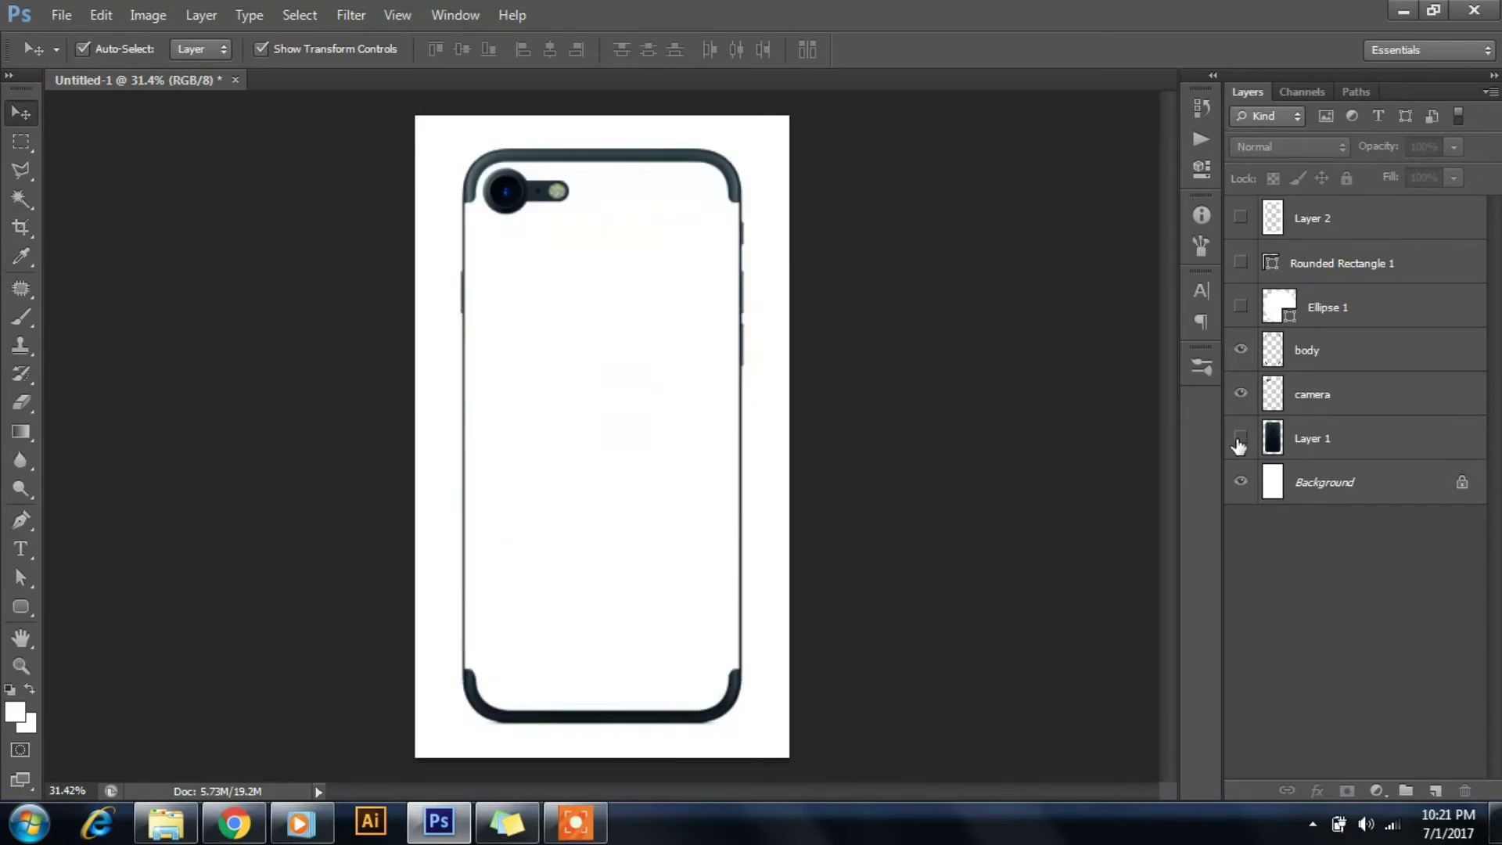
shift+click(1377, 263)
key(Delete)
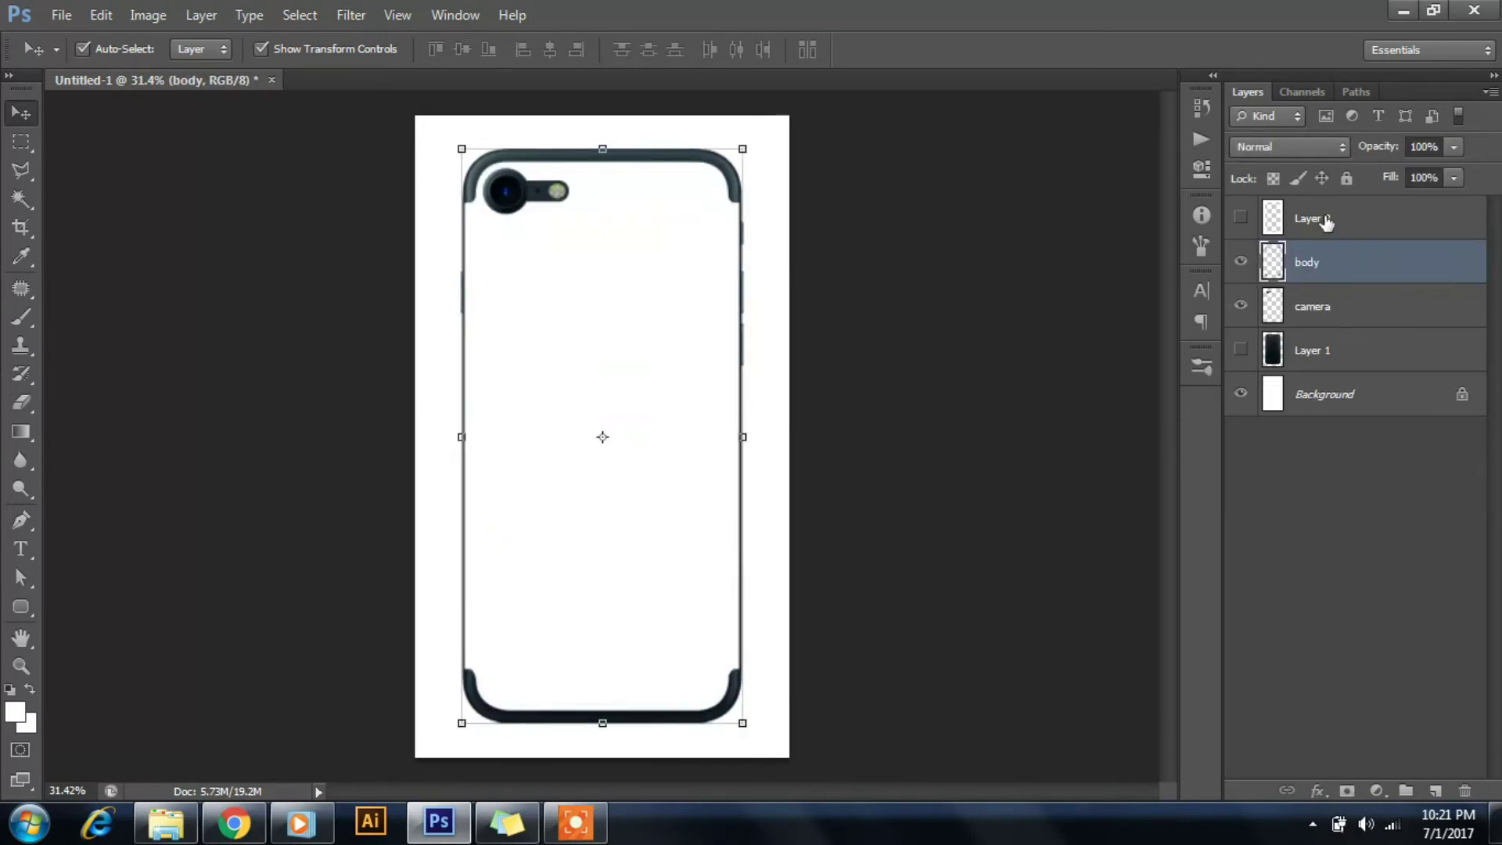
click(1329, 219)
click(1241, 218)
- Hide the Background, add an empty top layer, and Magic Wand-select the phone interior
click(1241, 394)
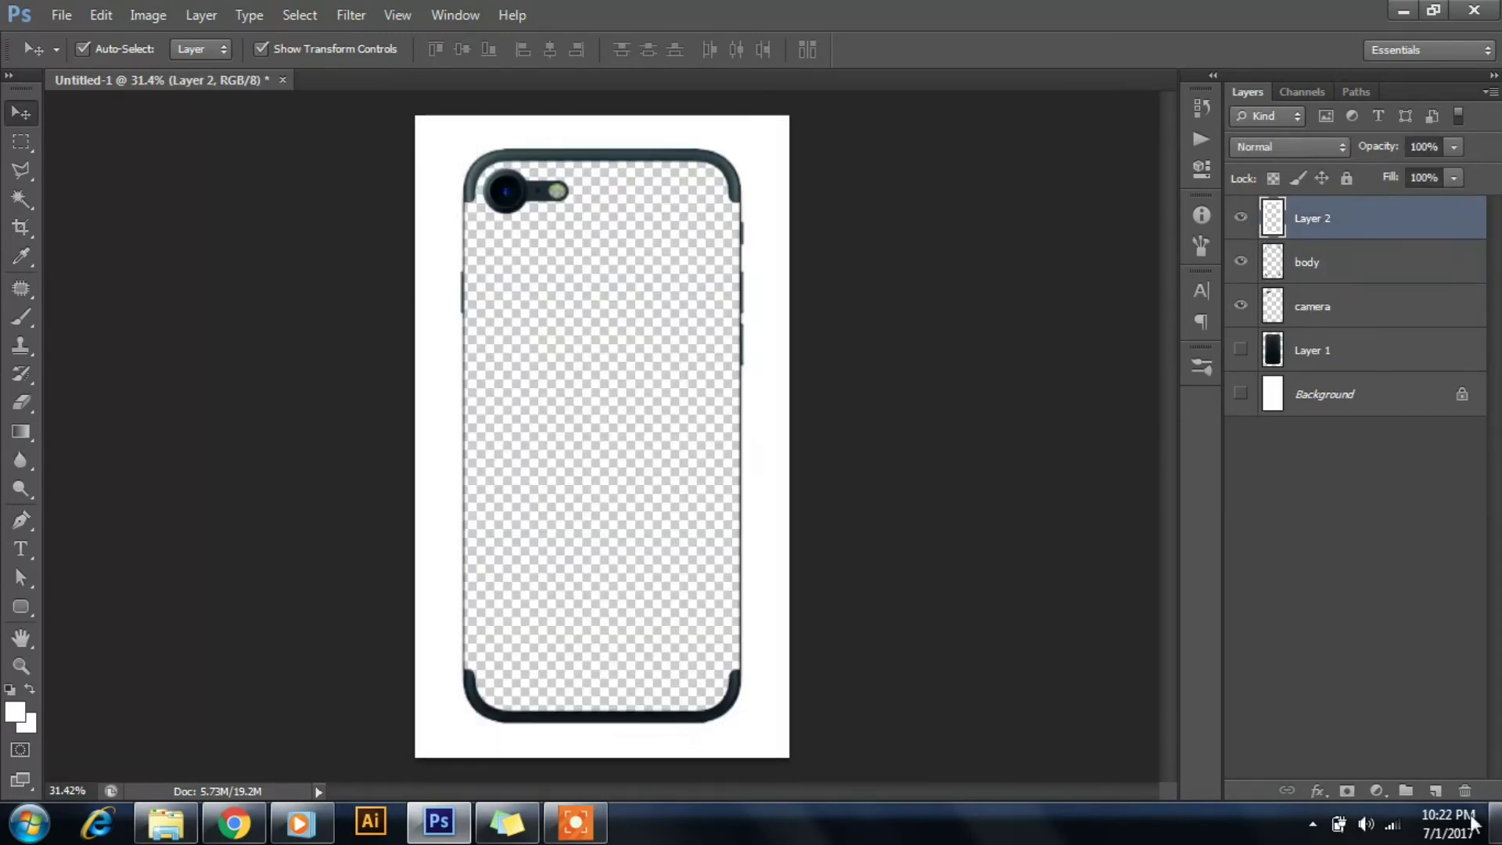
click(1436, 790)
key(w)
ctrl+click(1272, 262)
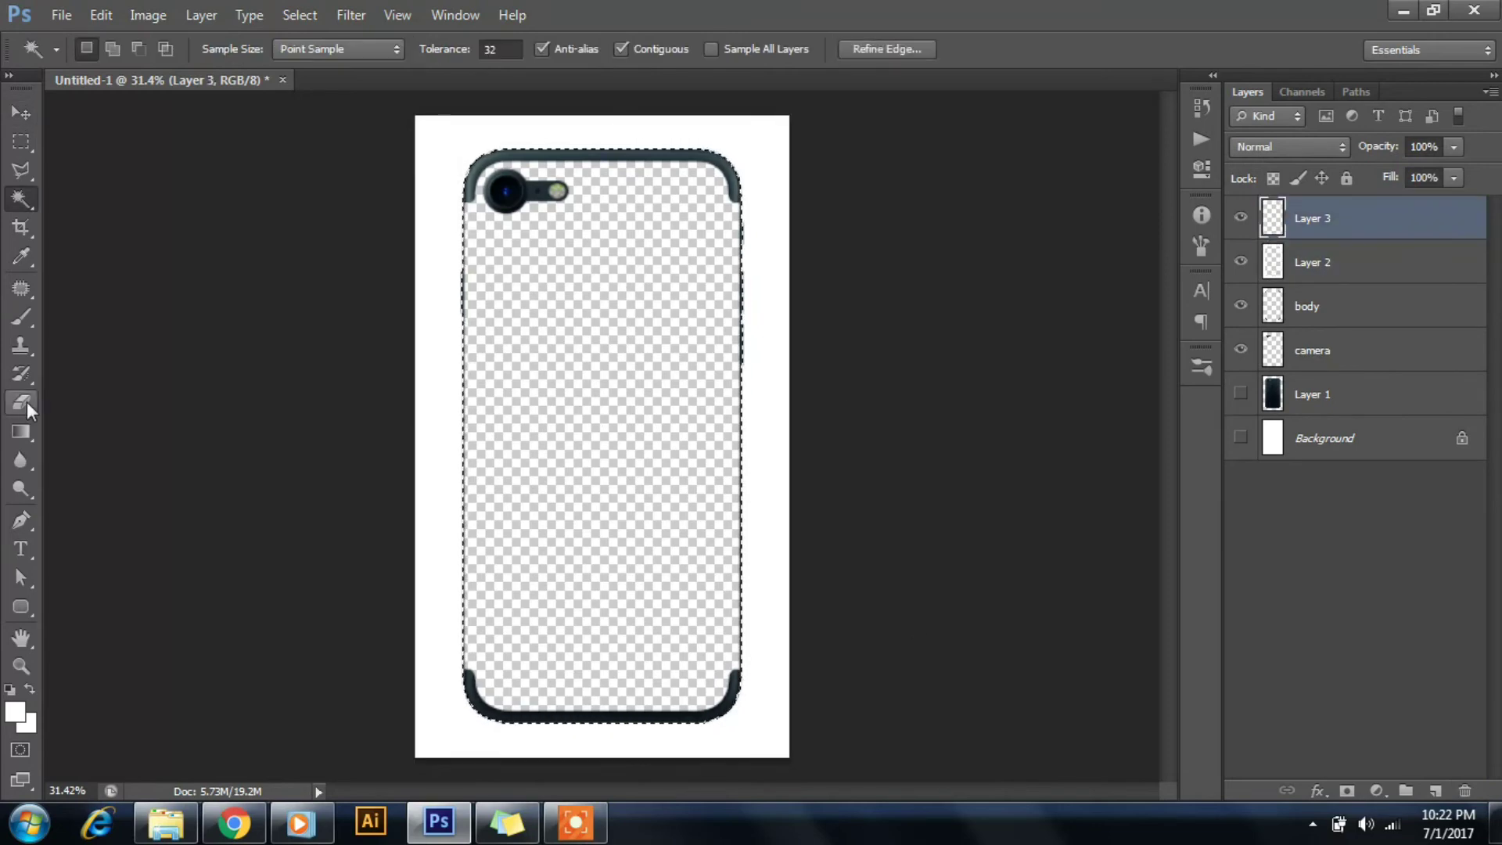
- Choose an enlarged Mixer Brush and reset to default colours with black foreground
click(31, 312)
right_click(19, 313)
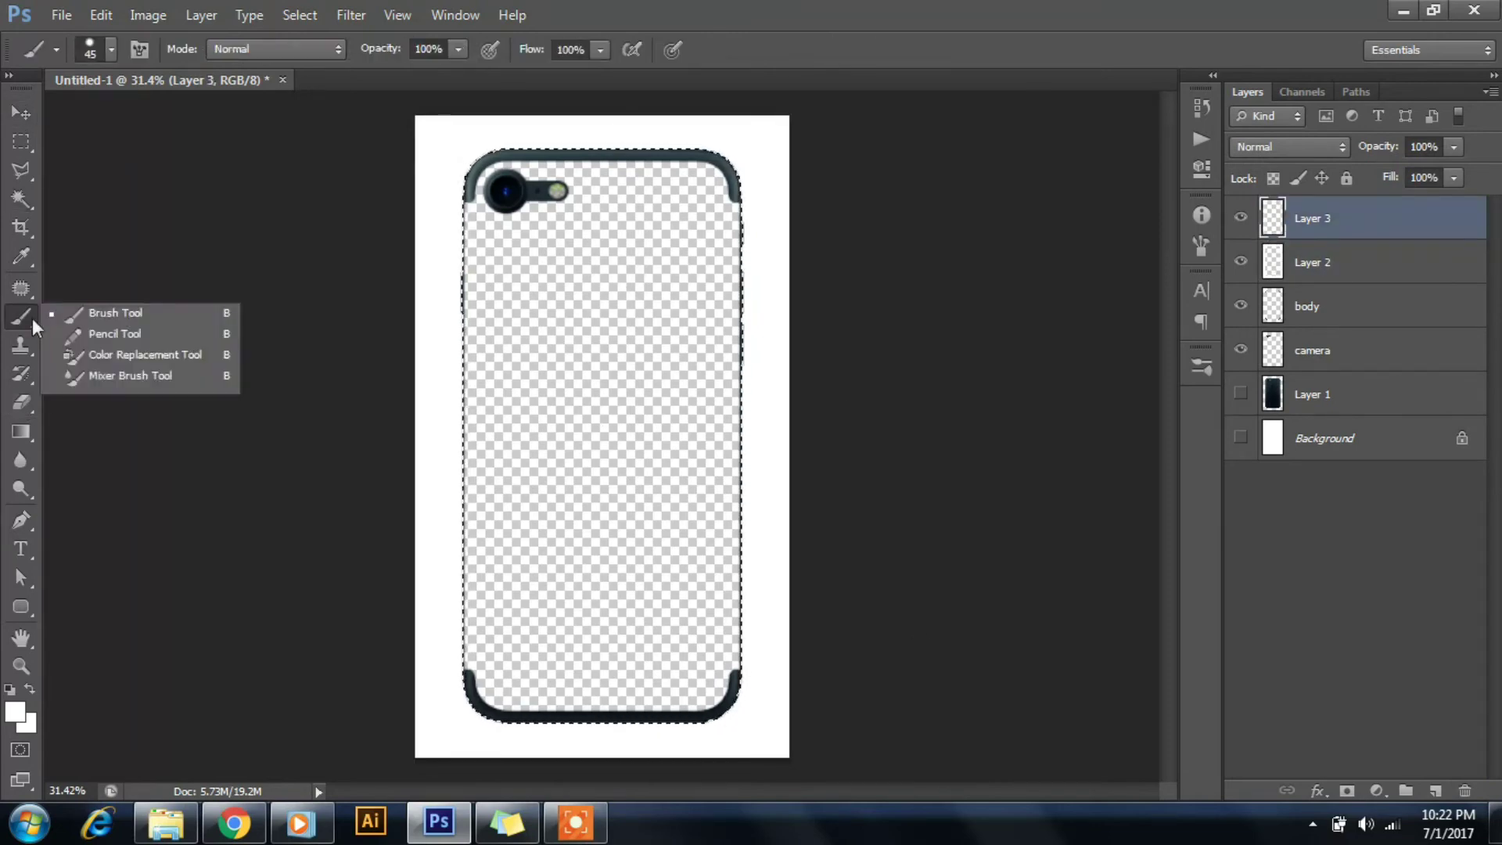
click(125, 377)
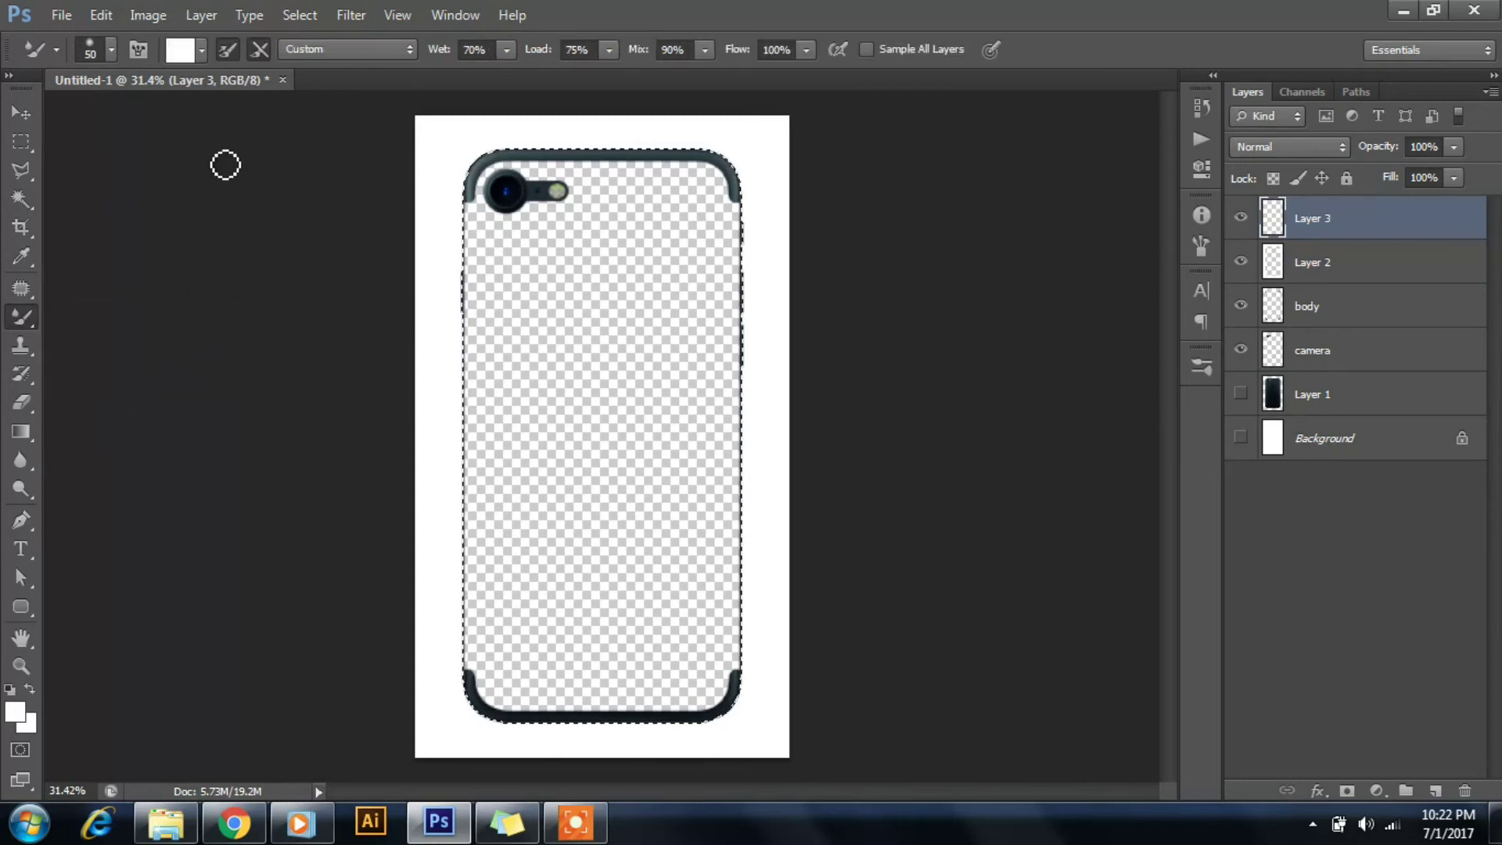
key(bracketright)
key(bracketright)
key(bracketright)
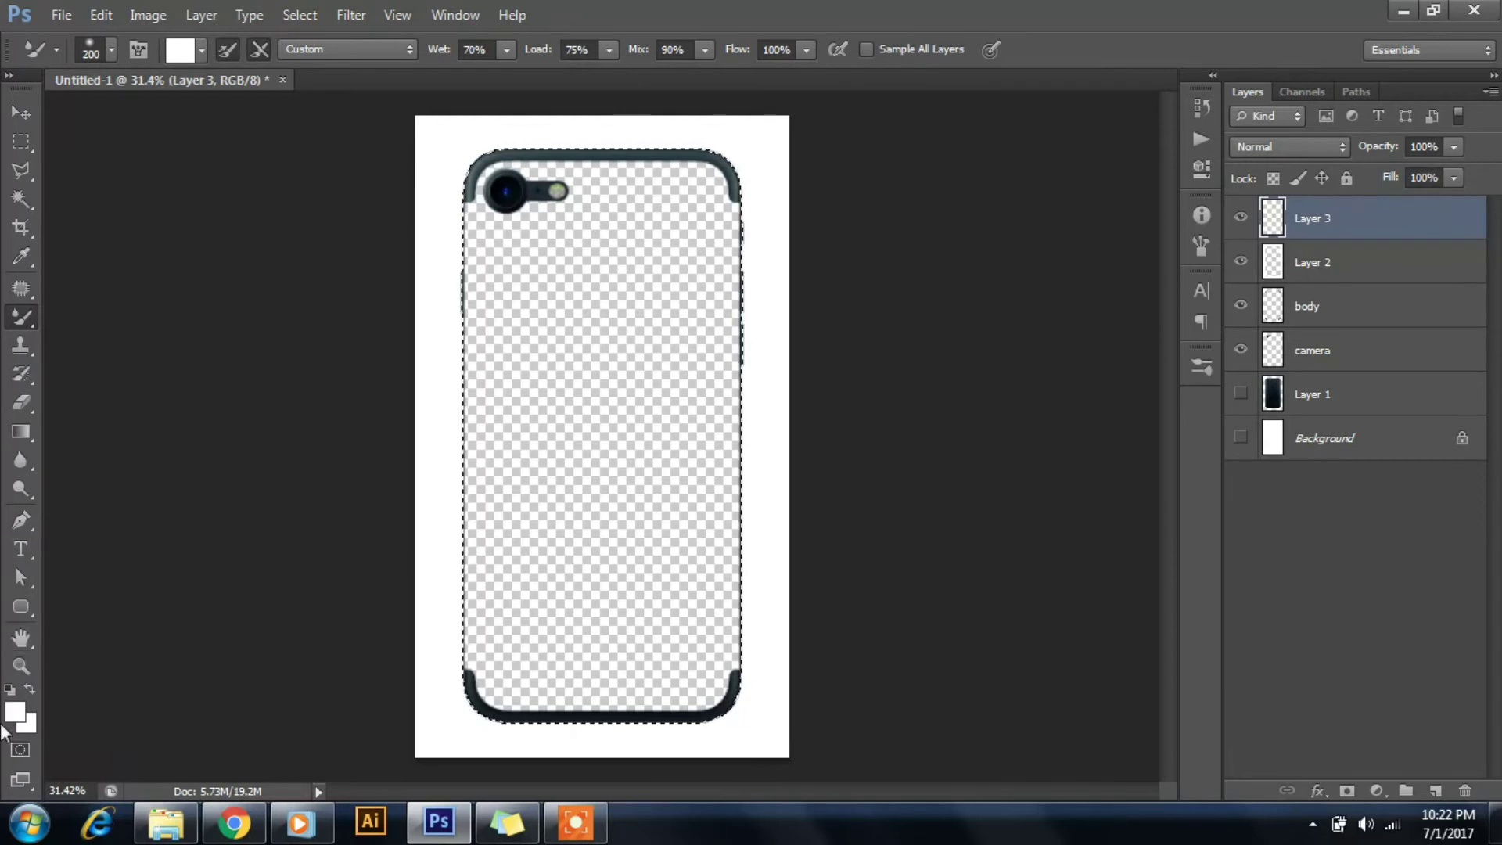
click(10, 690)
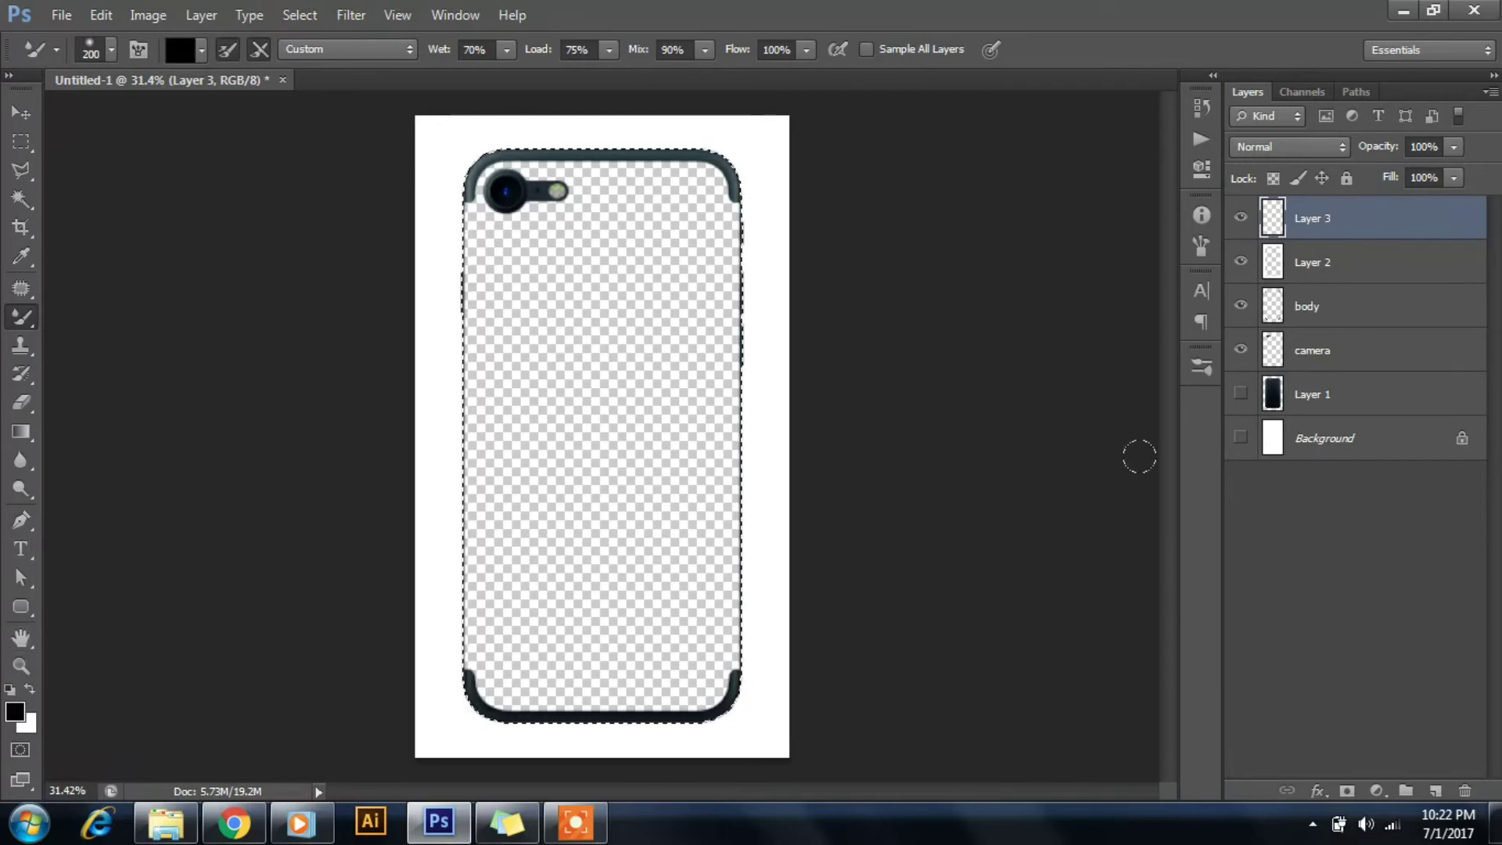
- Show the Background and paint grey Mixer Brush shading along the phone's bottom edge on Layer 2
click(1241, 437)
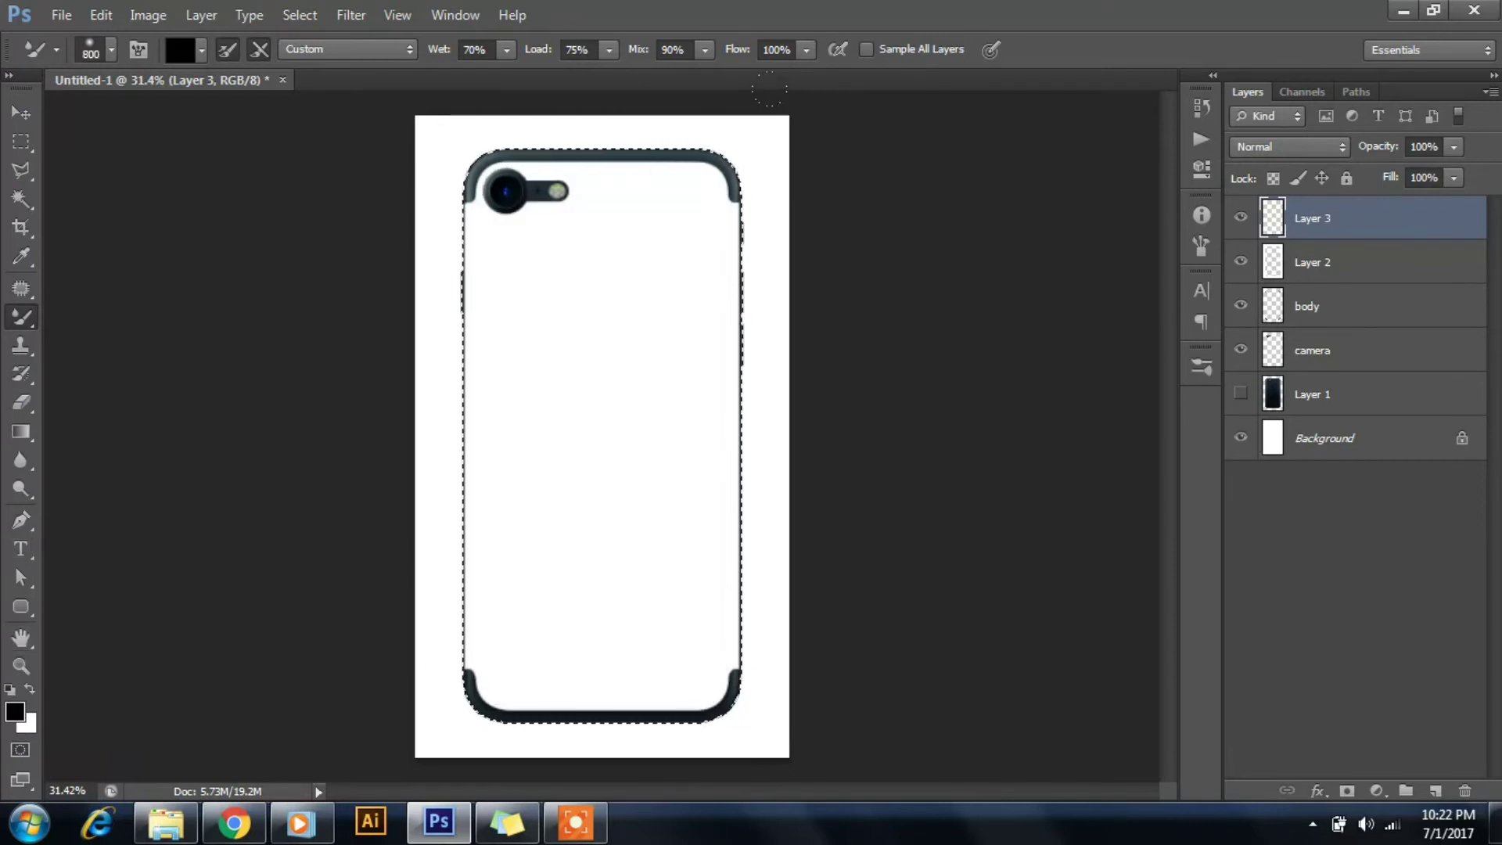
right_click(797, 161)
click(907, 26)
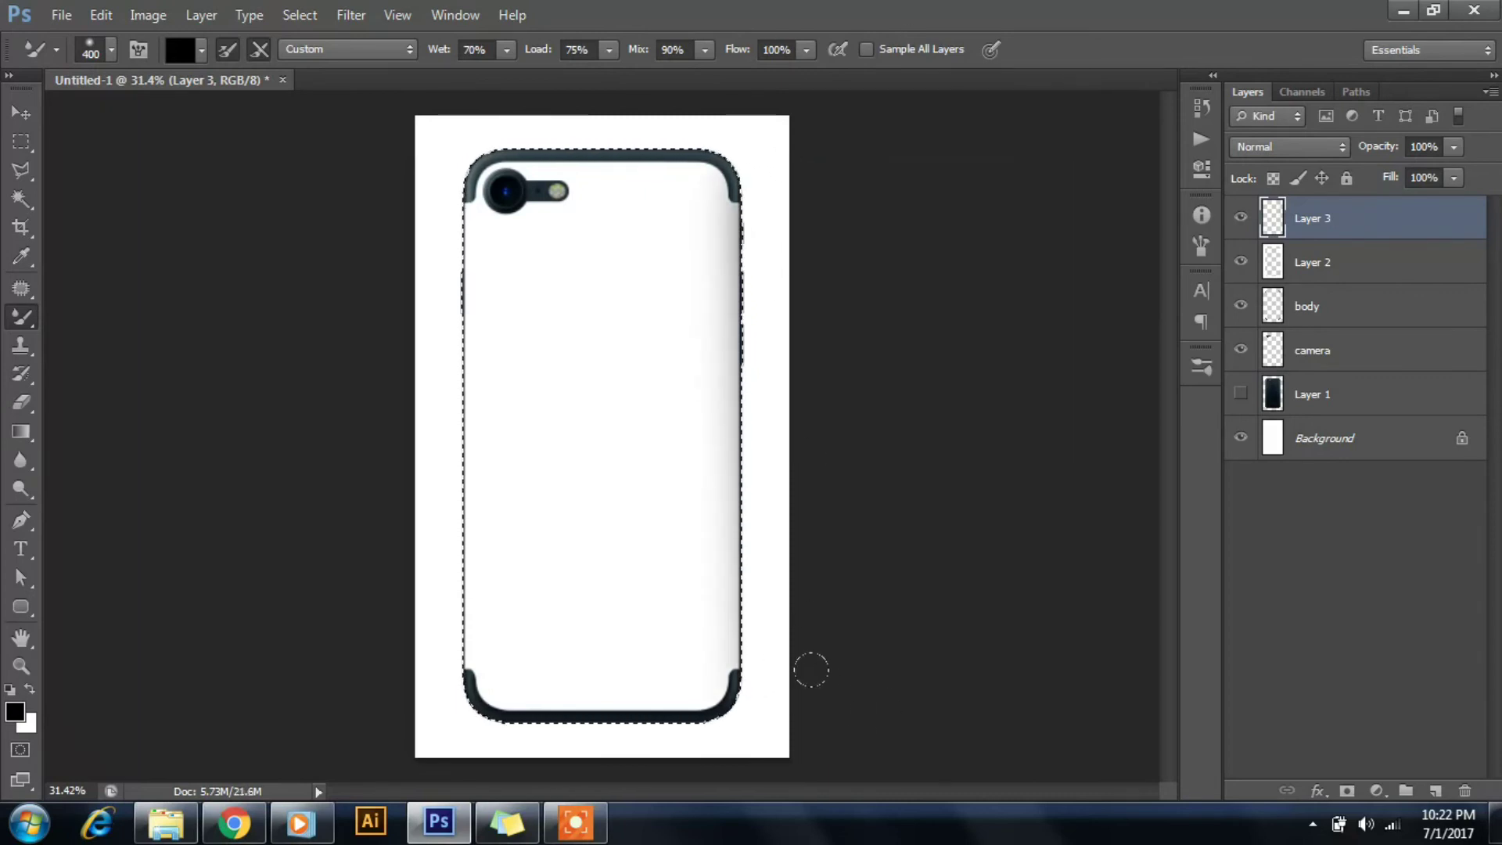
key(alt+bracketleft)
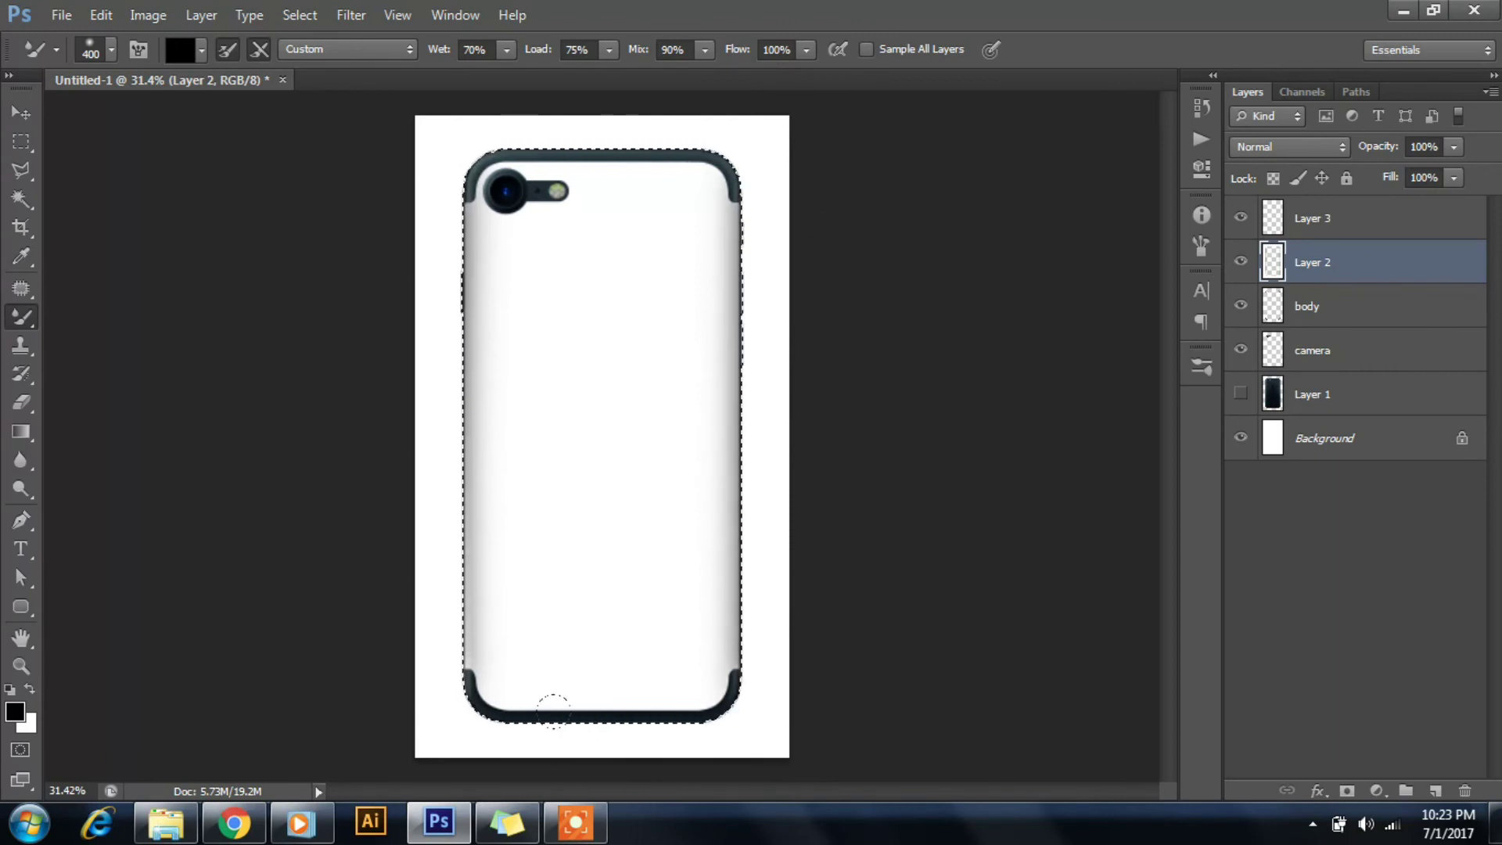
drag(406, 716, 594, 733)
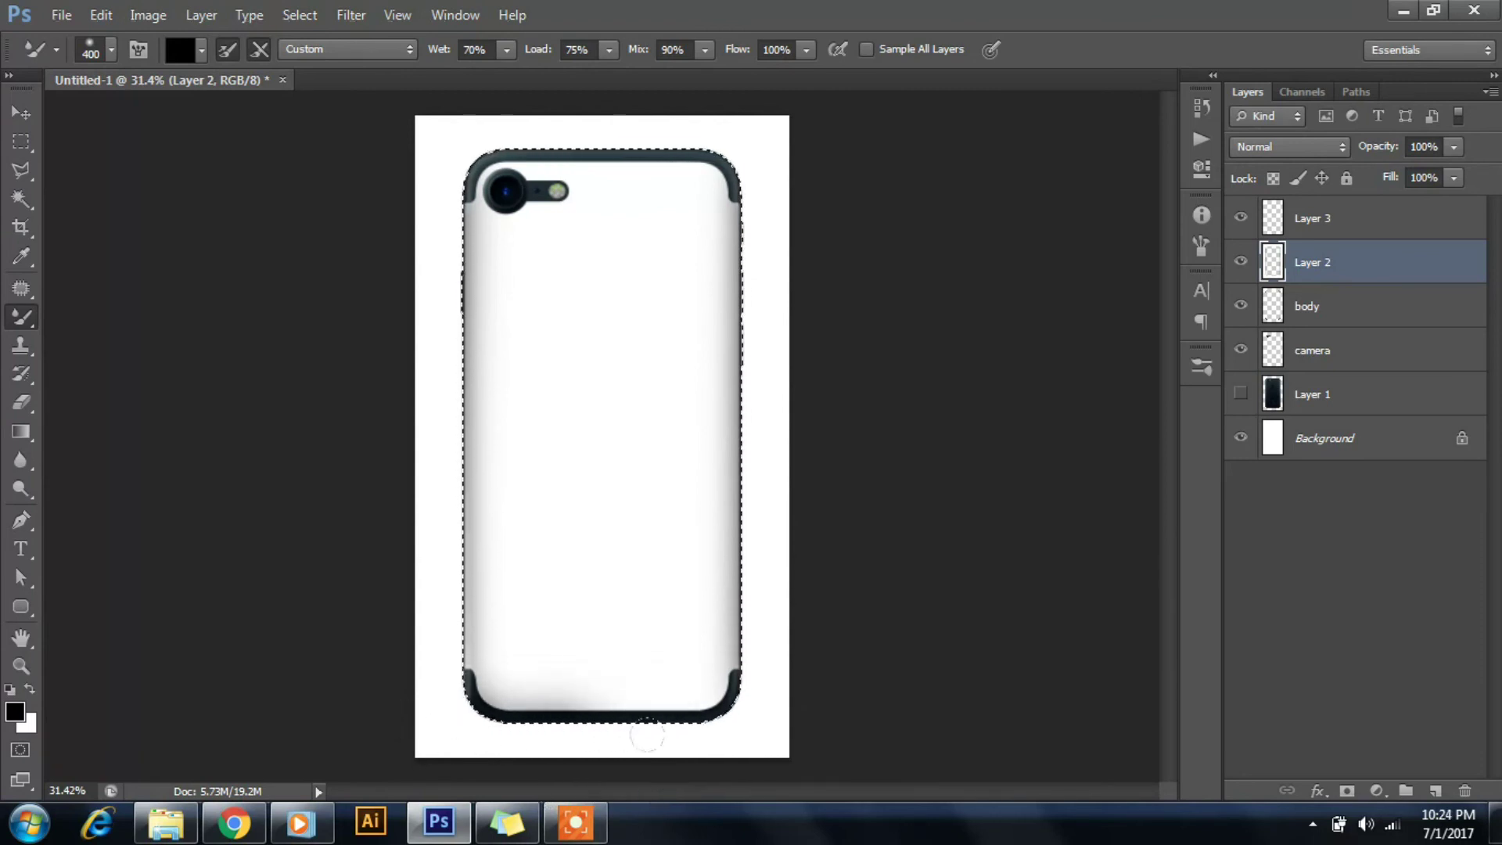
scroll(594, 733, down, 1)
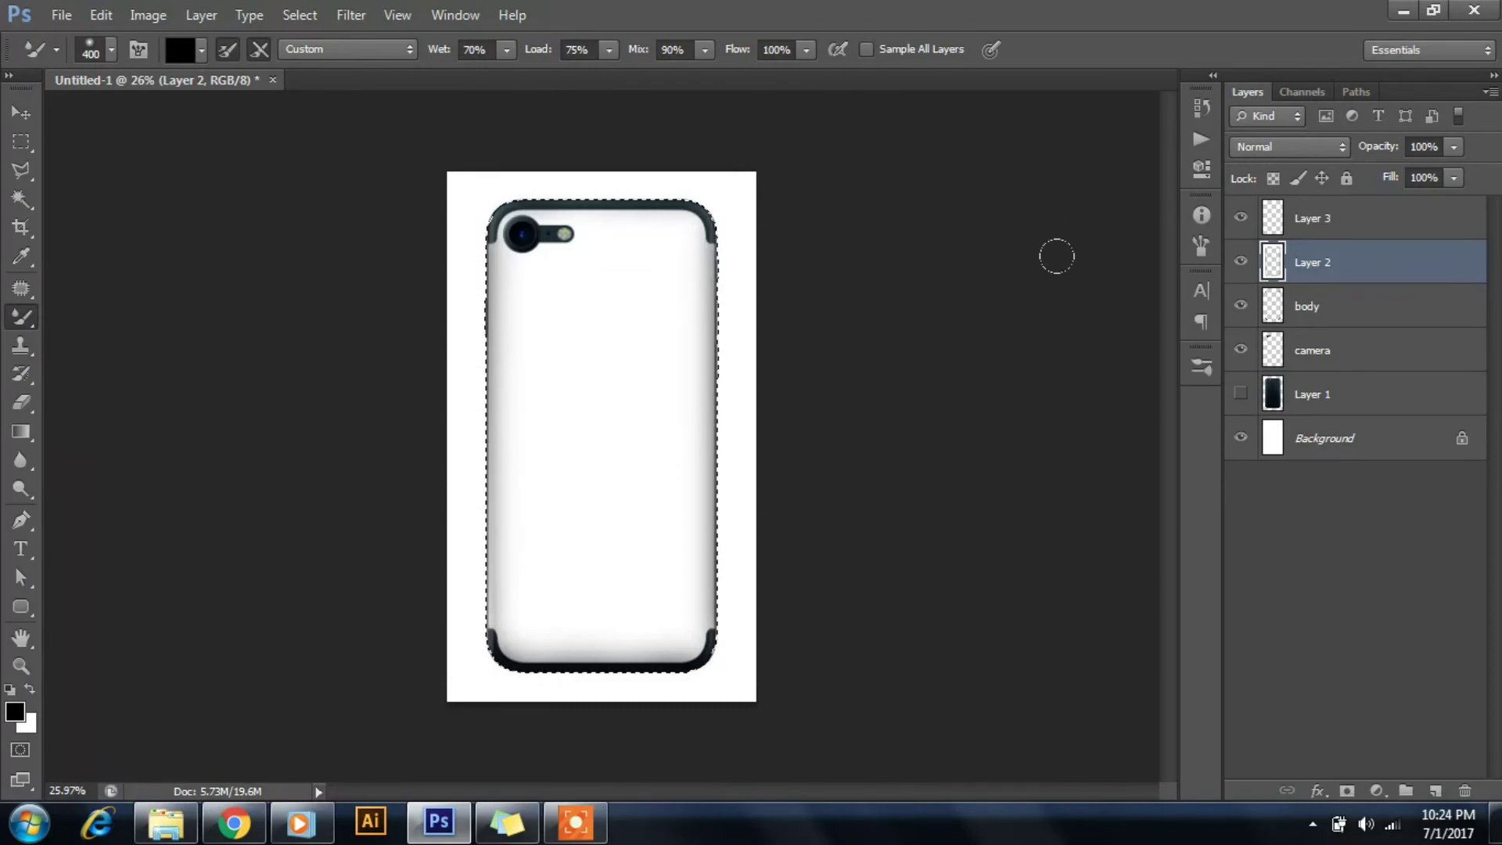
- Deselect the phone interior with Ctrl+D
key(ctrl+d)
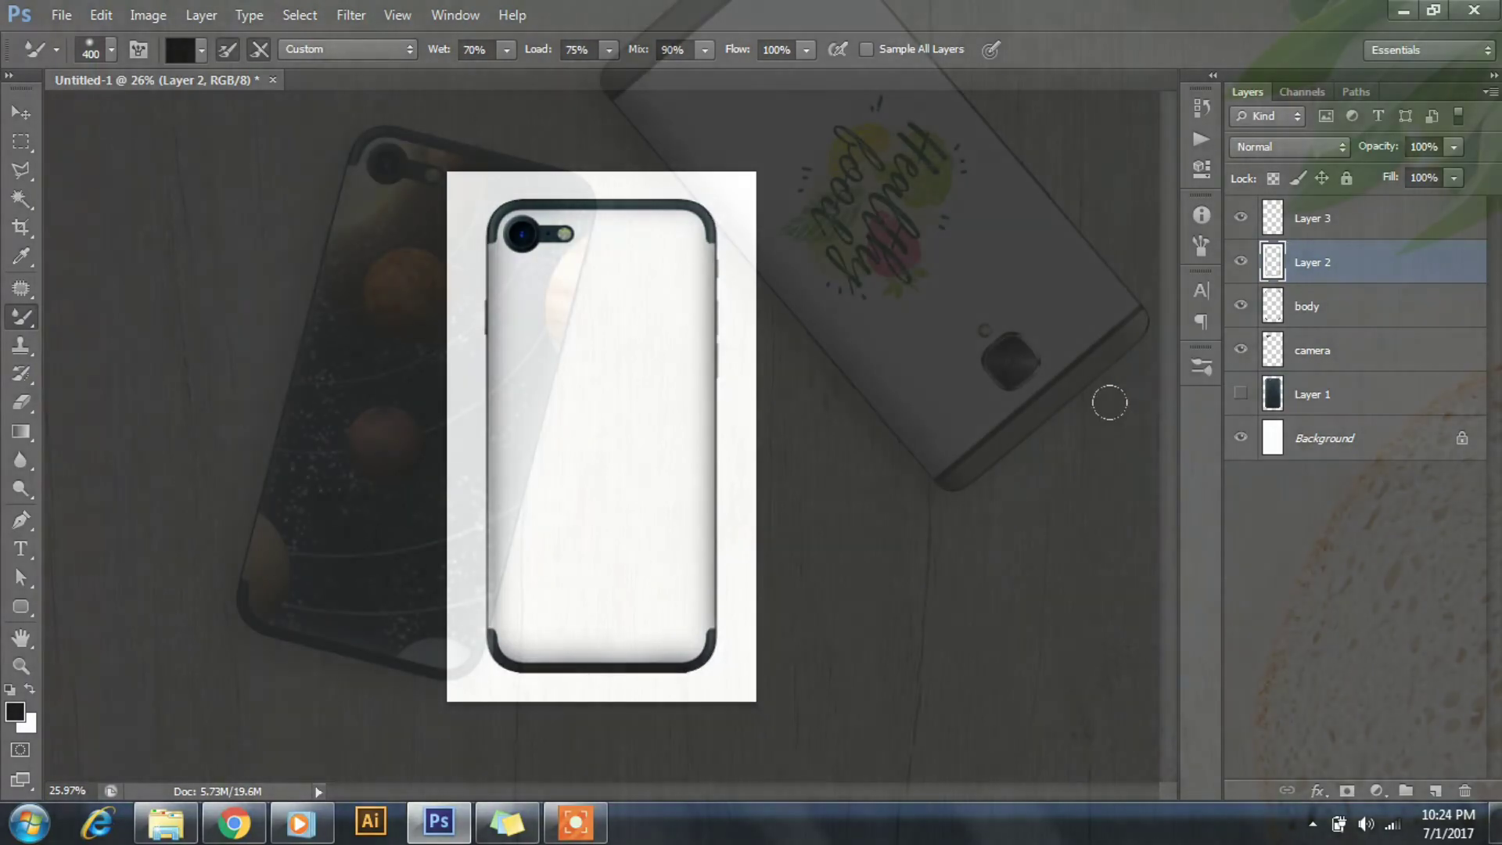